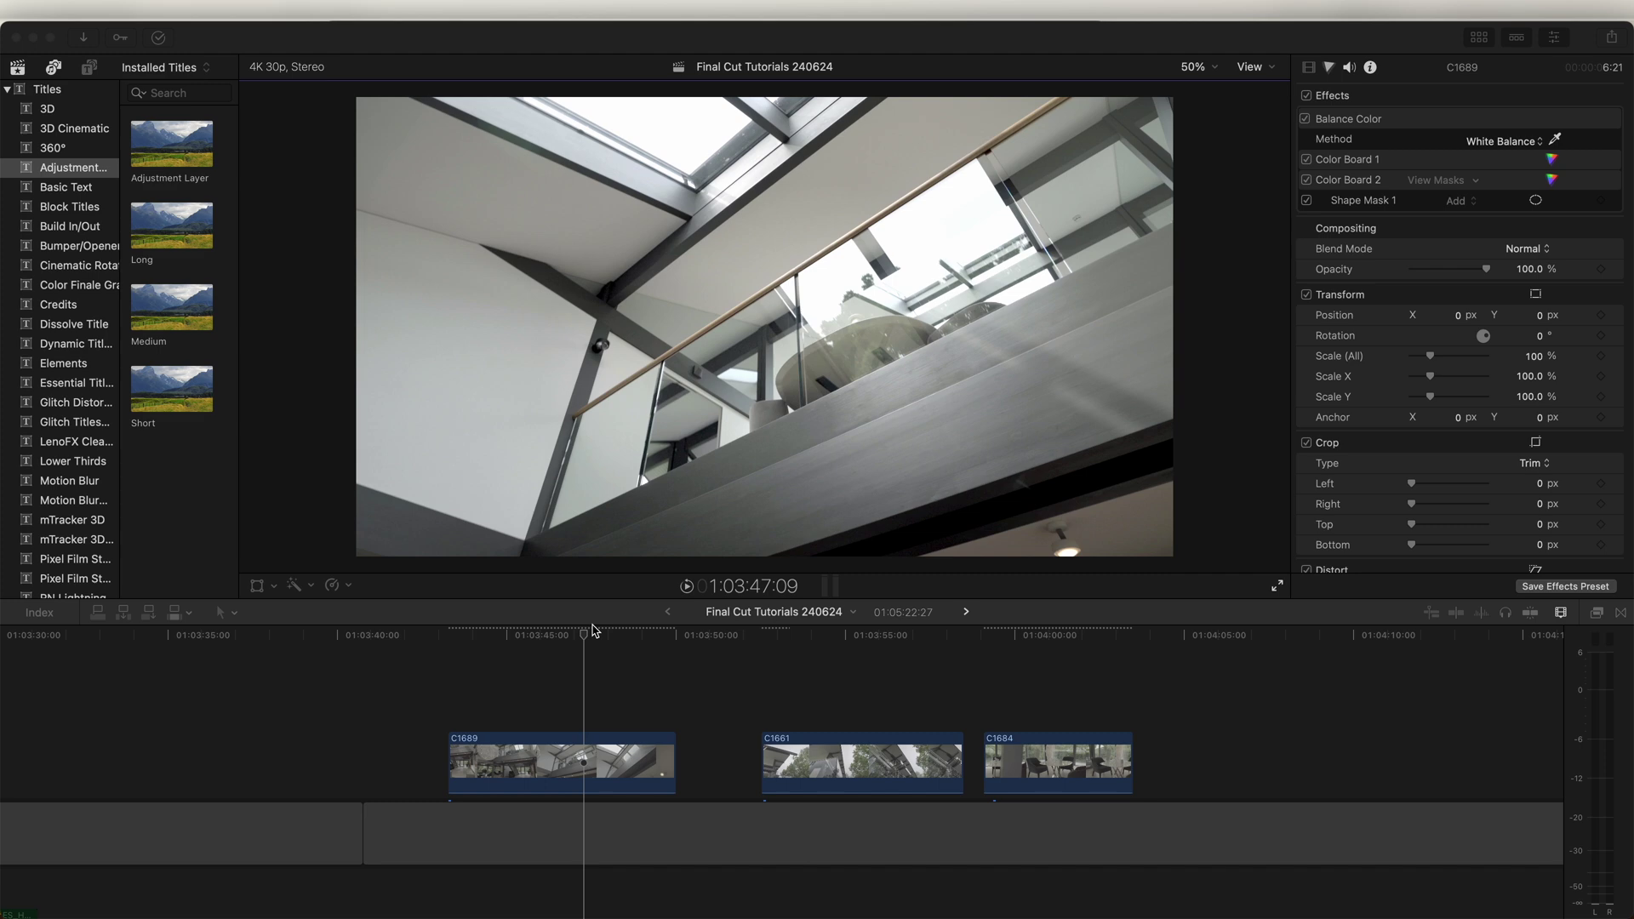
Select clip C1689 and apply the Draw Mask effect from Masks and Keying to it.
click(511, 690)
key(space)
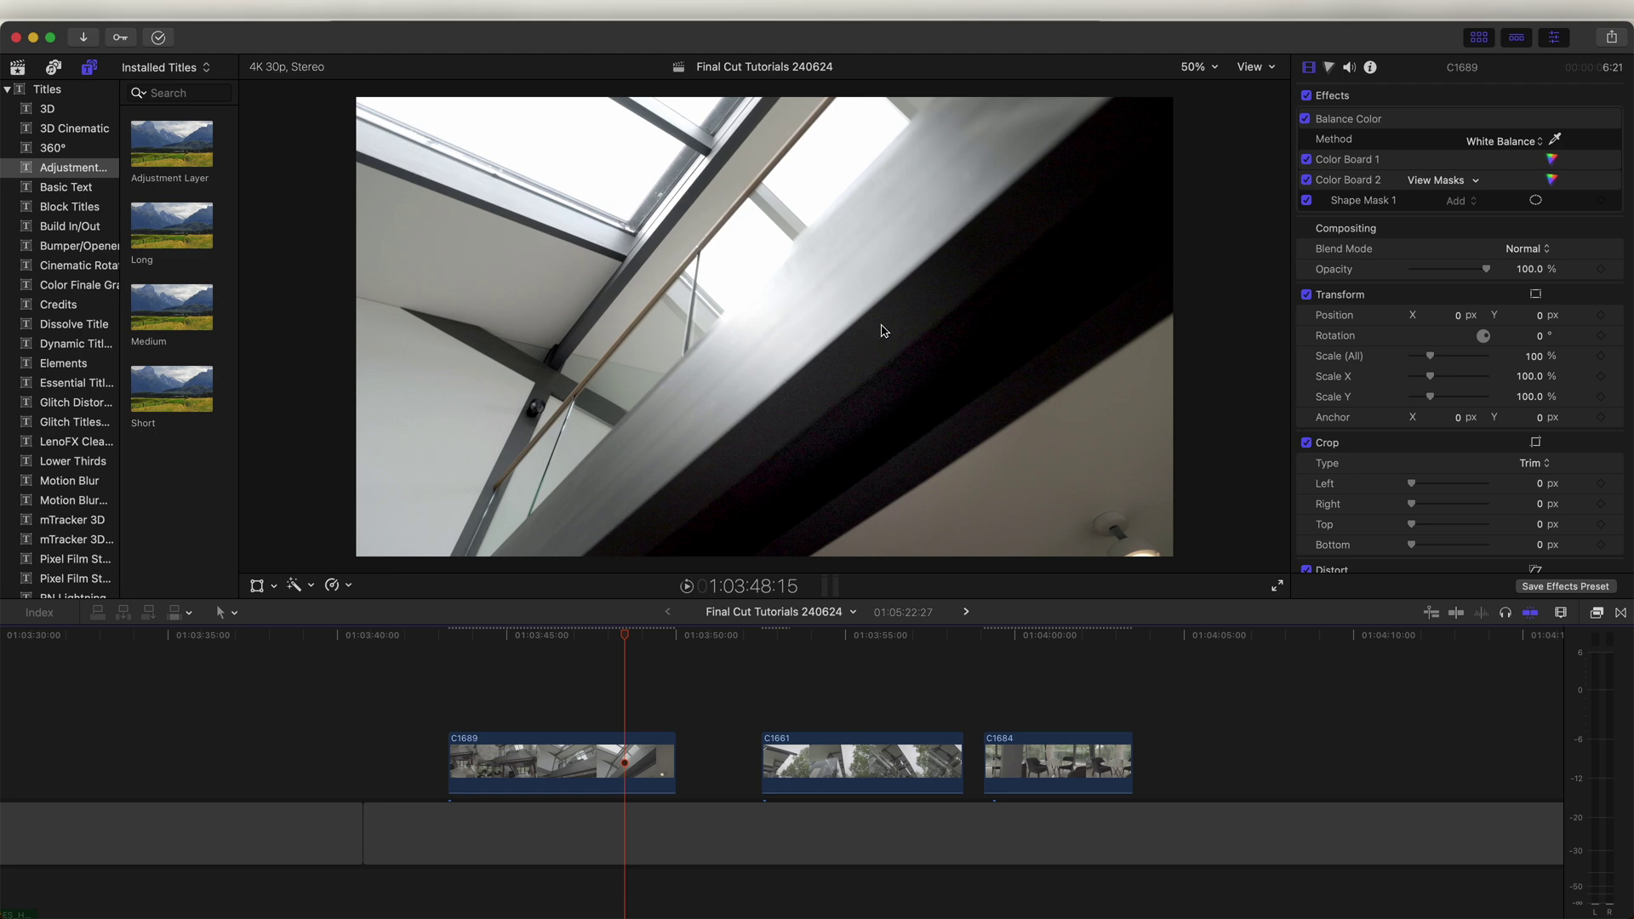
click(851, 639)
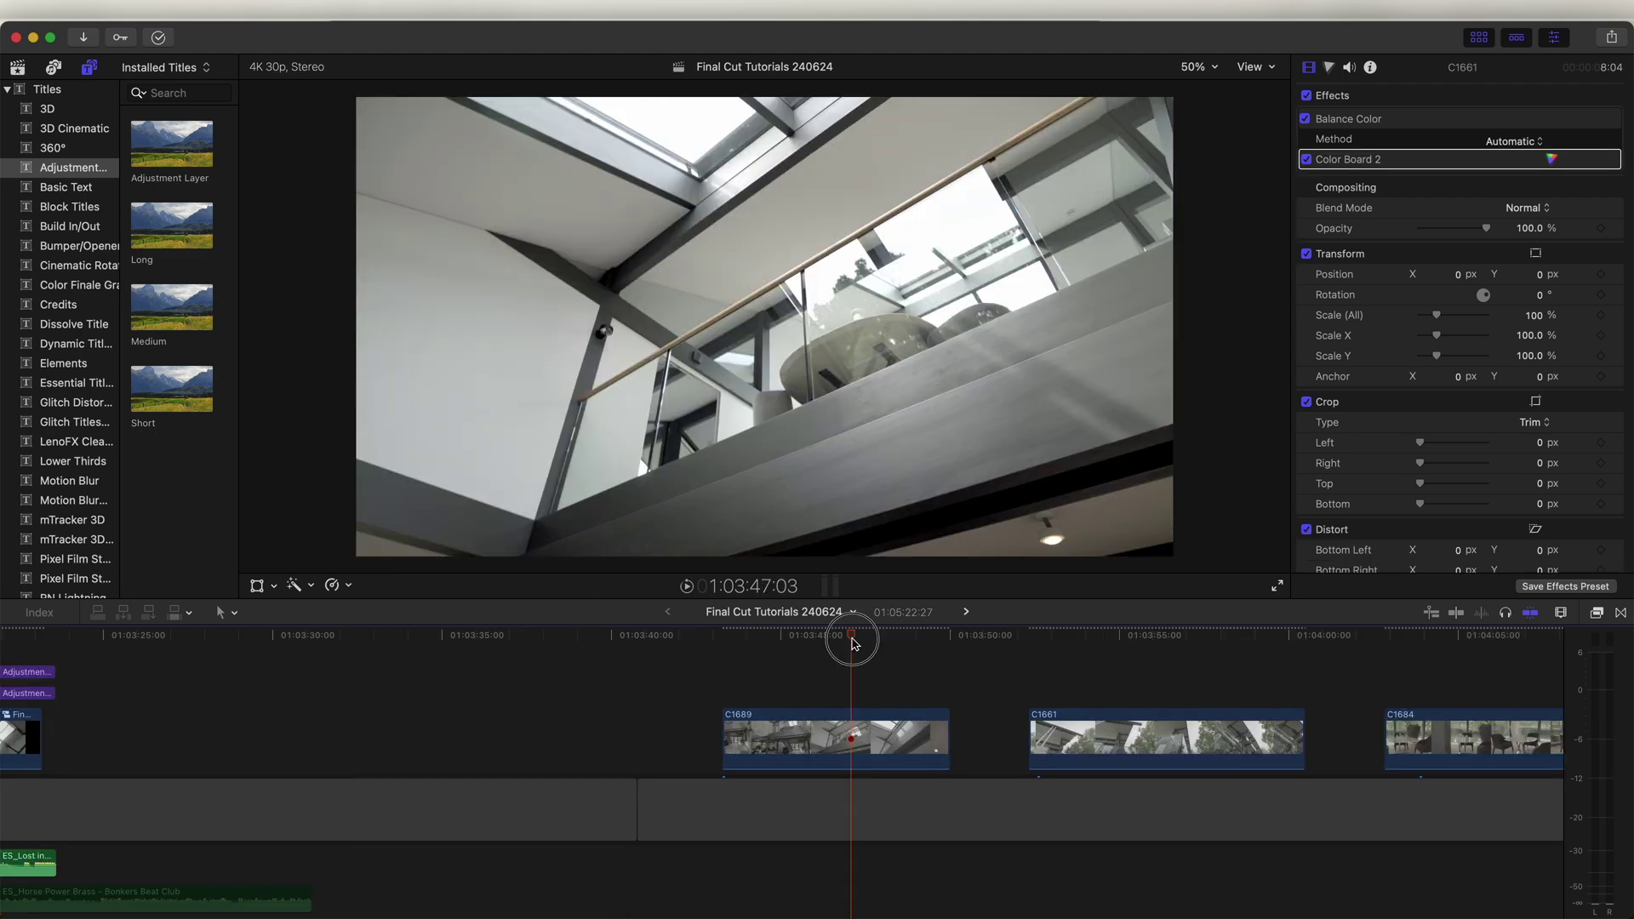
click(845, 749)
click(1598, 615)
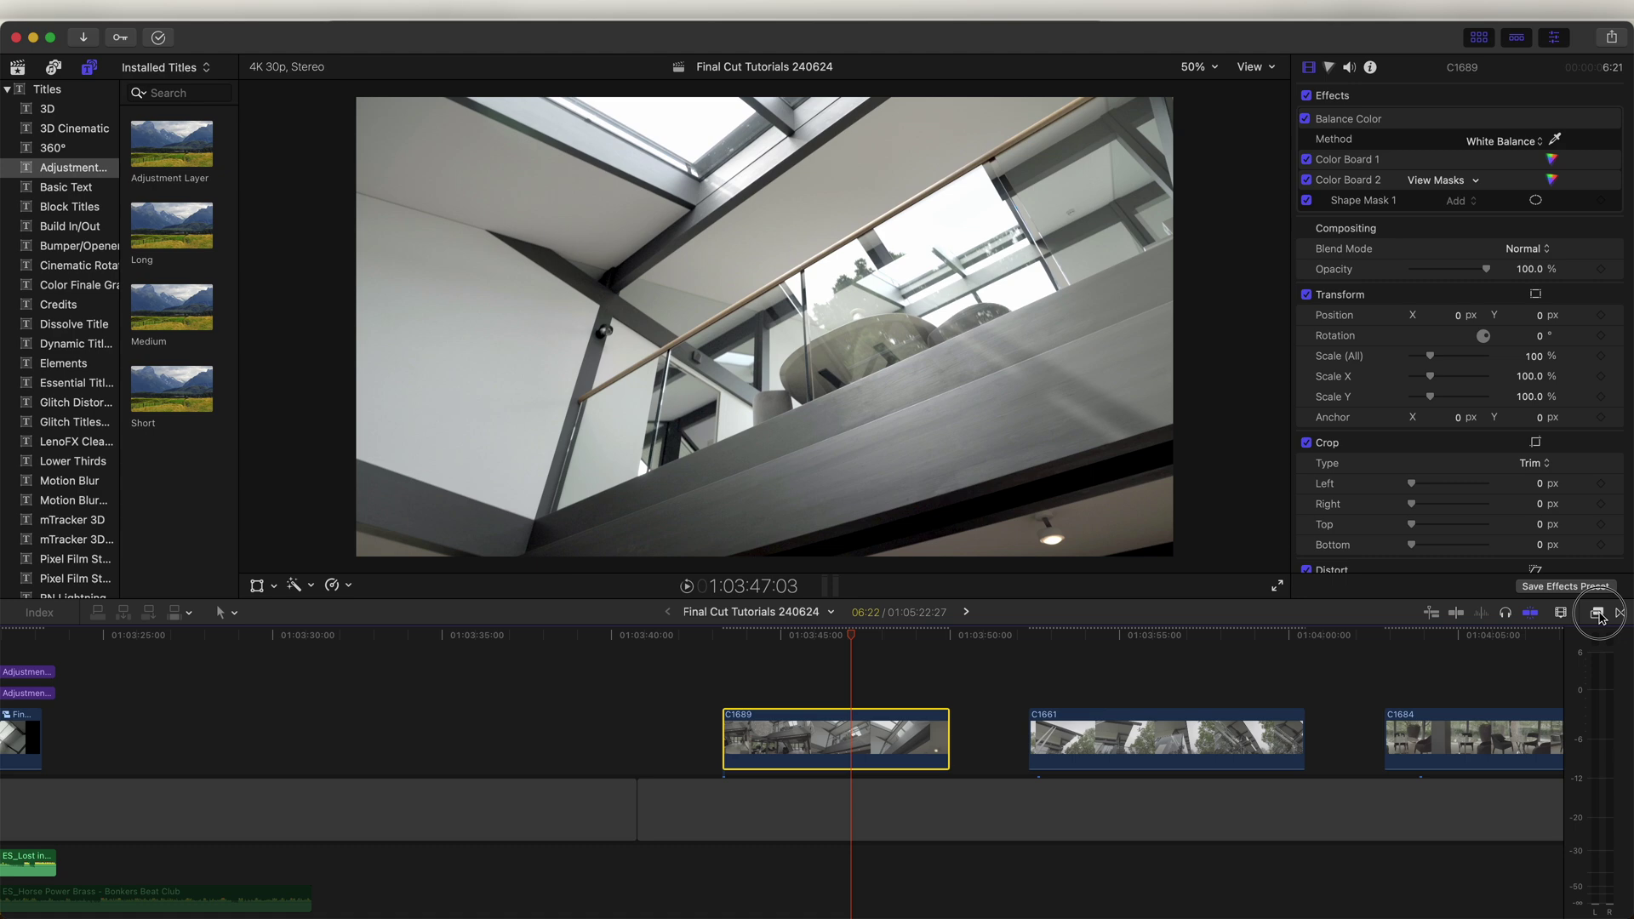
scroll(1259, 766, down, 1)
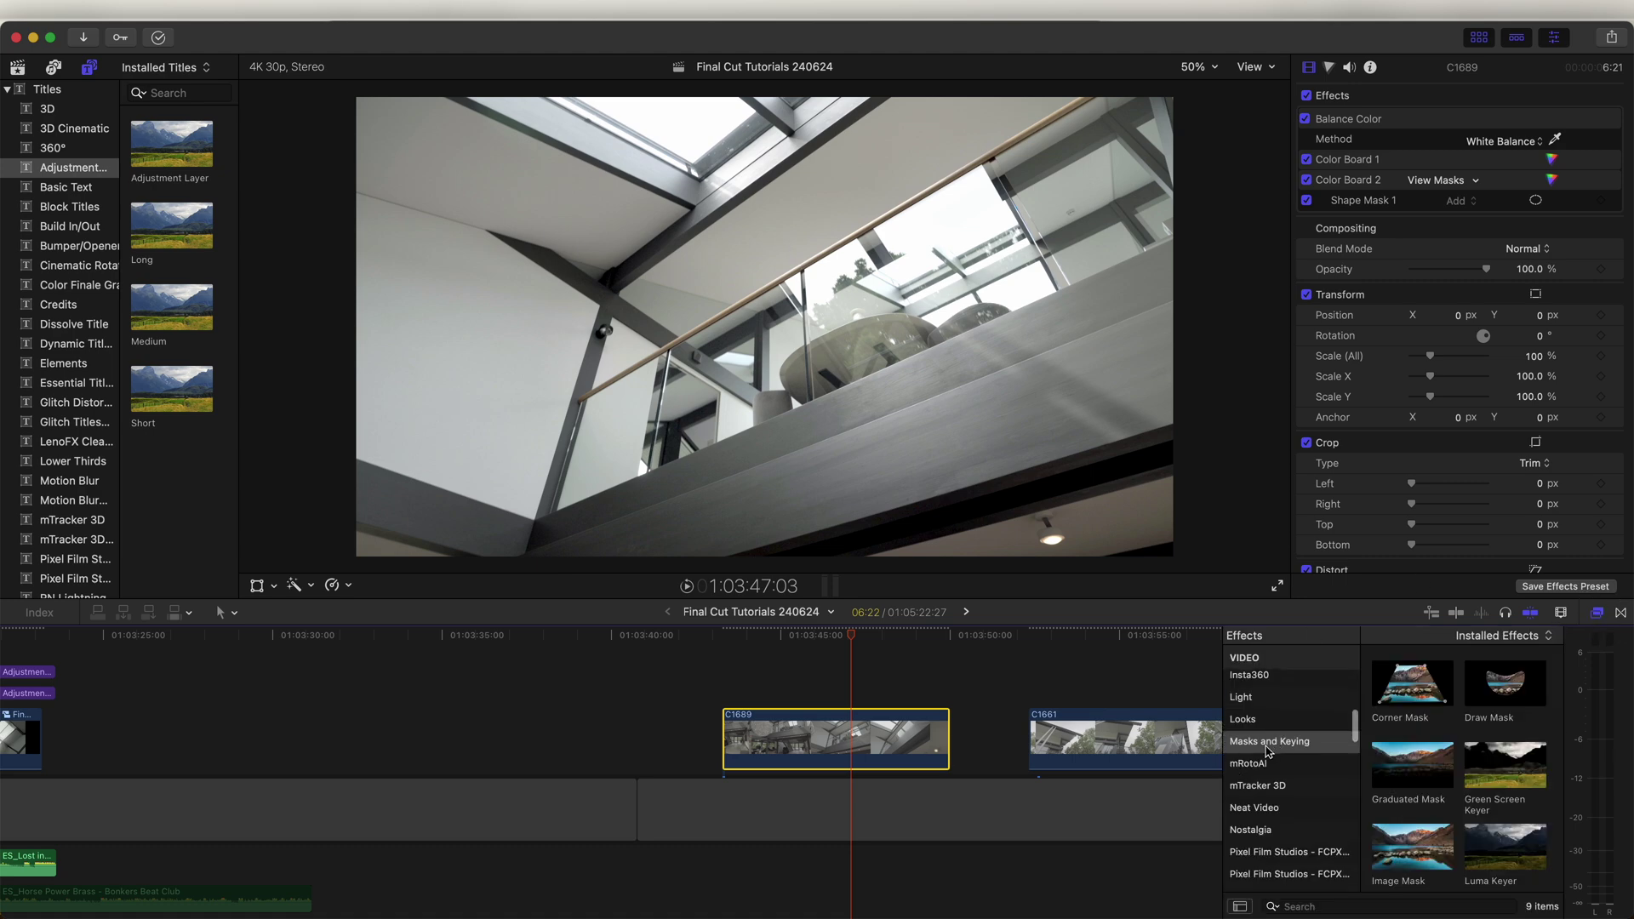
click(1289, 746)
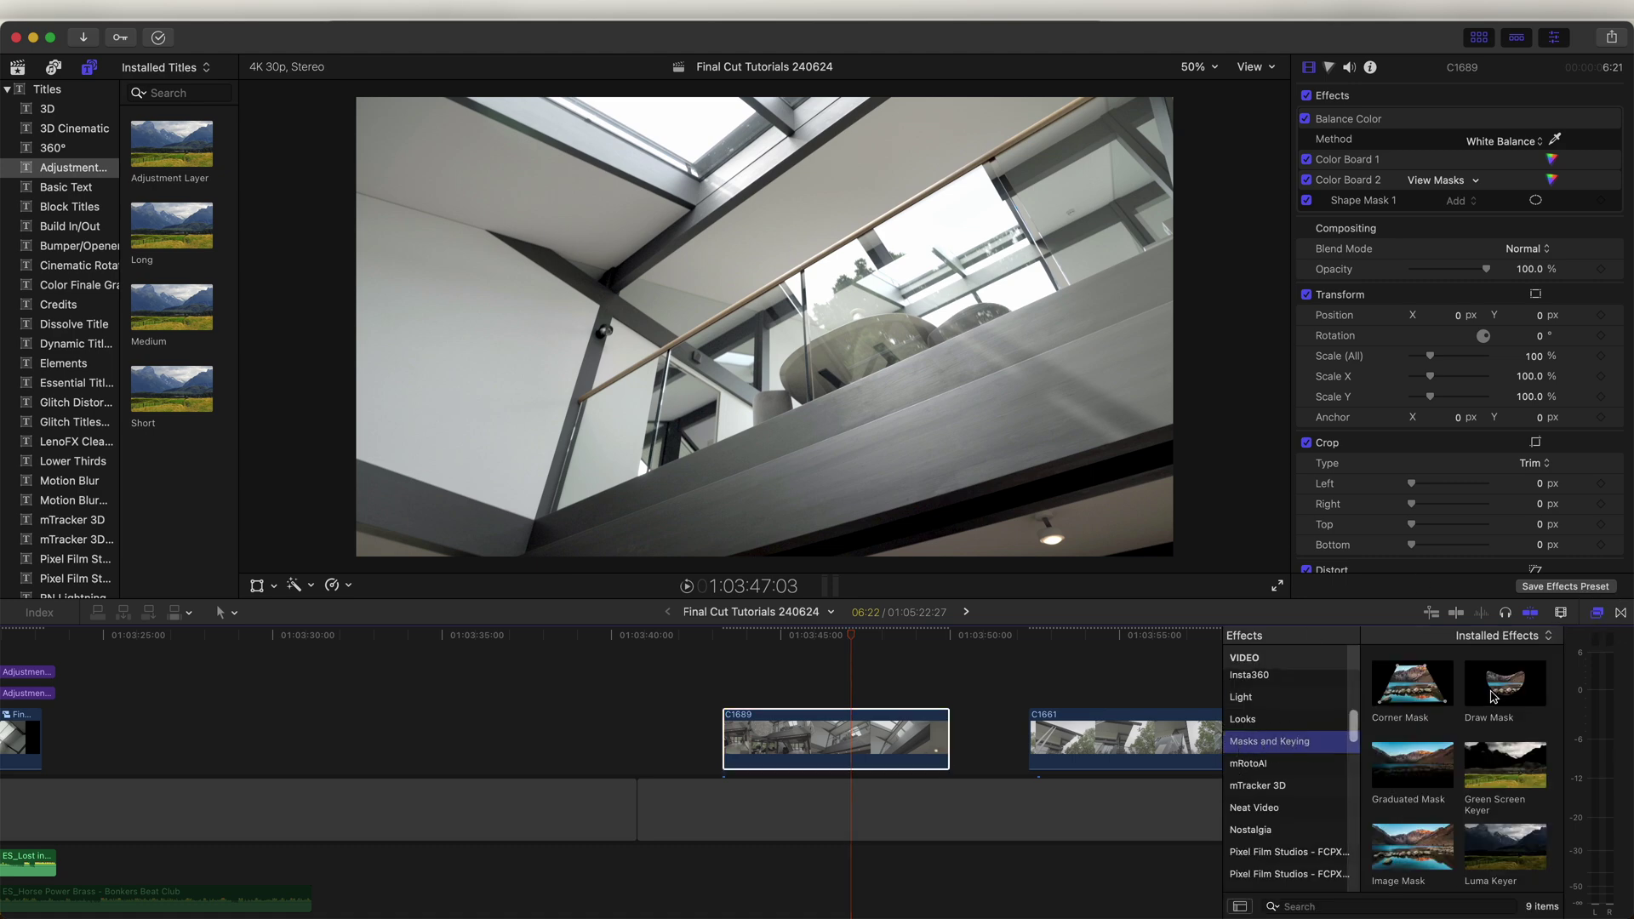
mouse_move(1505, 681)
mouse_down()
mouse_move(1413, 659)
mouse_move(997, 651)
mouse_move(893, 691)
mouse_move(876, 753)
mouse_up()
Draw a closed four-point linear mask around the ceiling area below the beam at 1:03:47:18, with its outer points beyond the frame.
click(887, 640)
drag(888, 644, 868, 646)
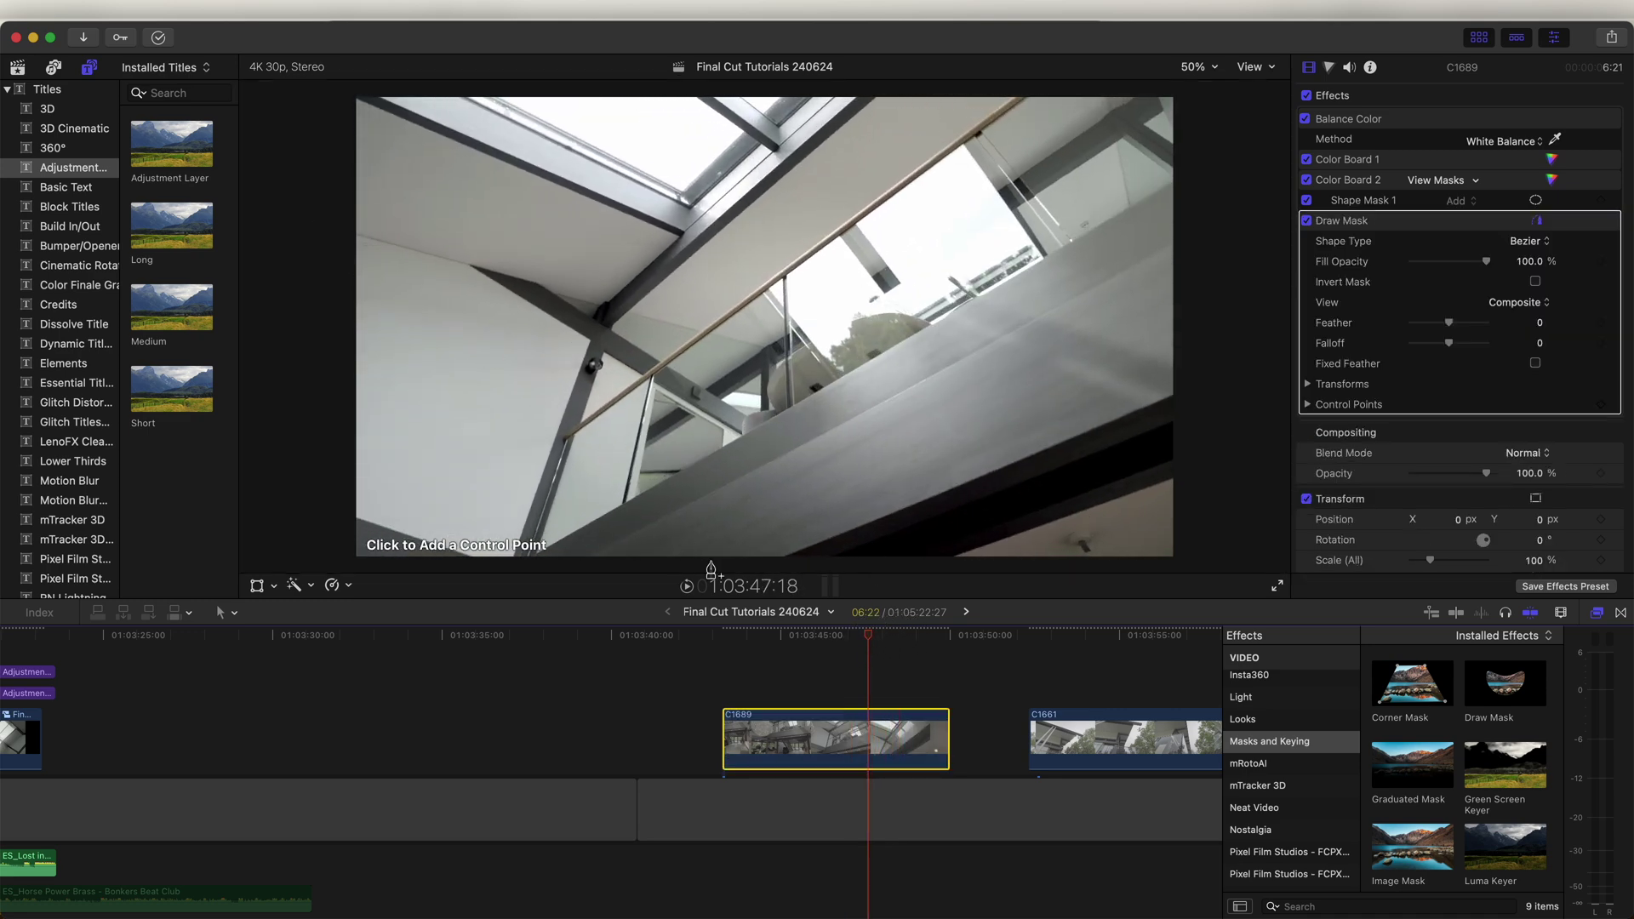
click(942, 561)
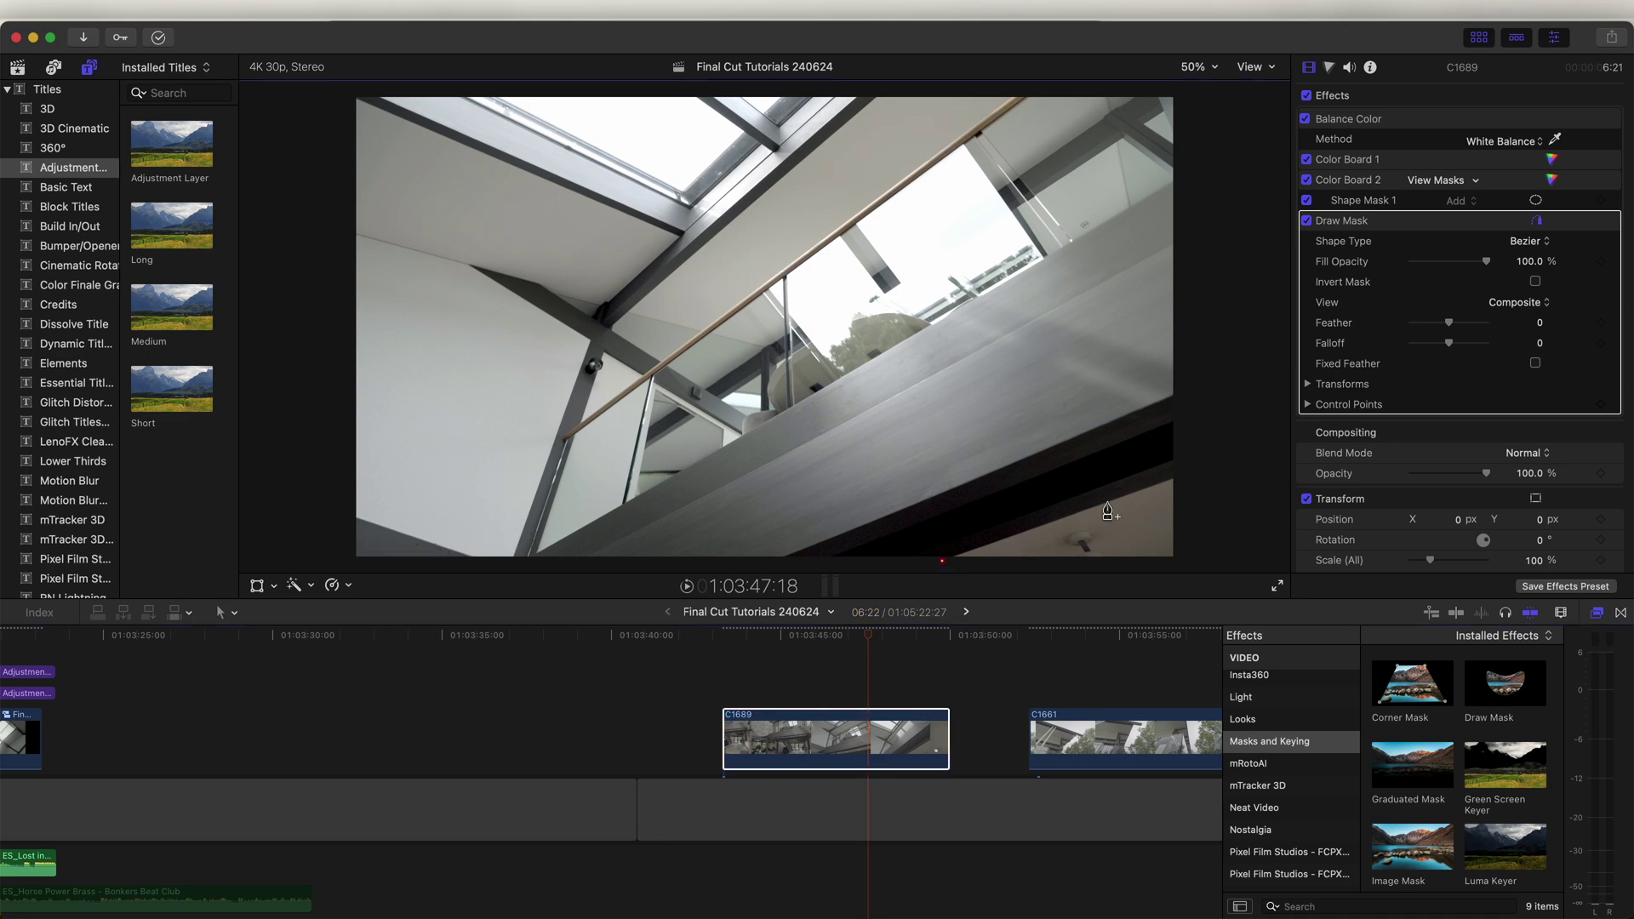
click(1186, 473)
click(1185, 89)
click(1197, 567)
click(940, 560)
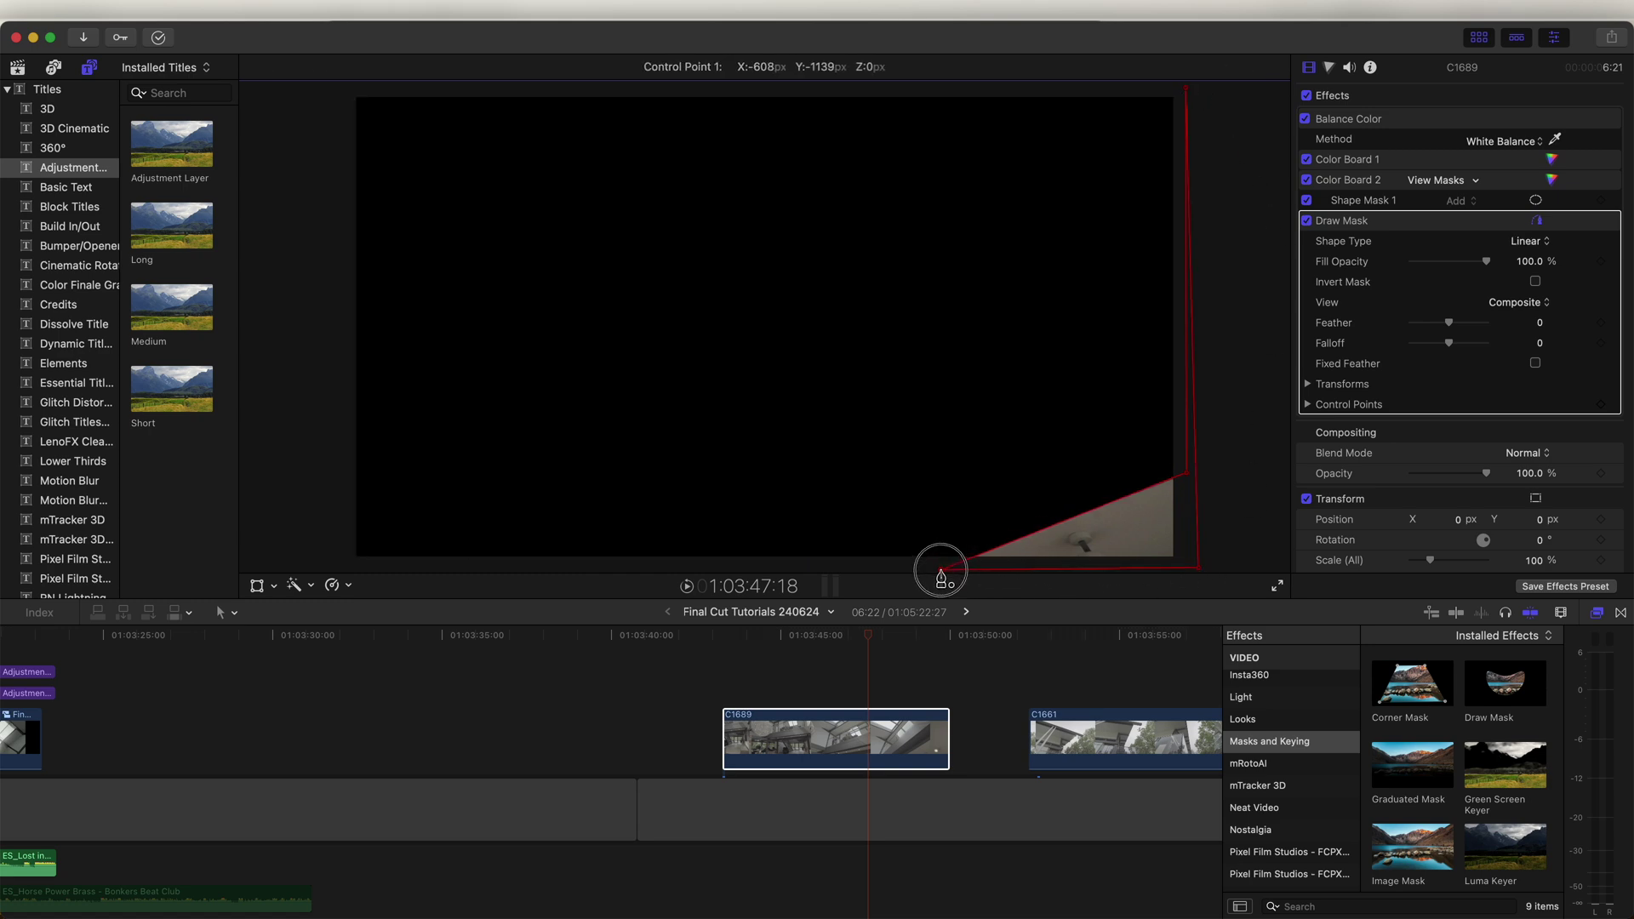
drag(941, 565, 905, 572)
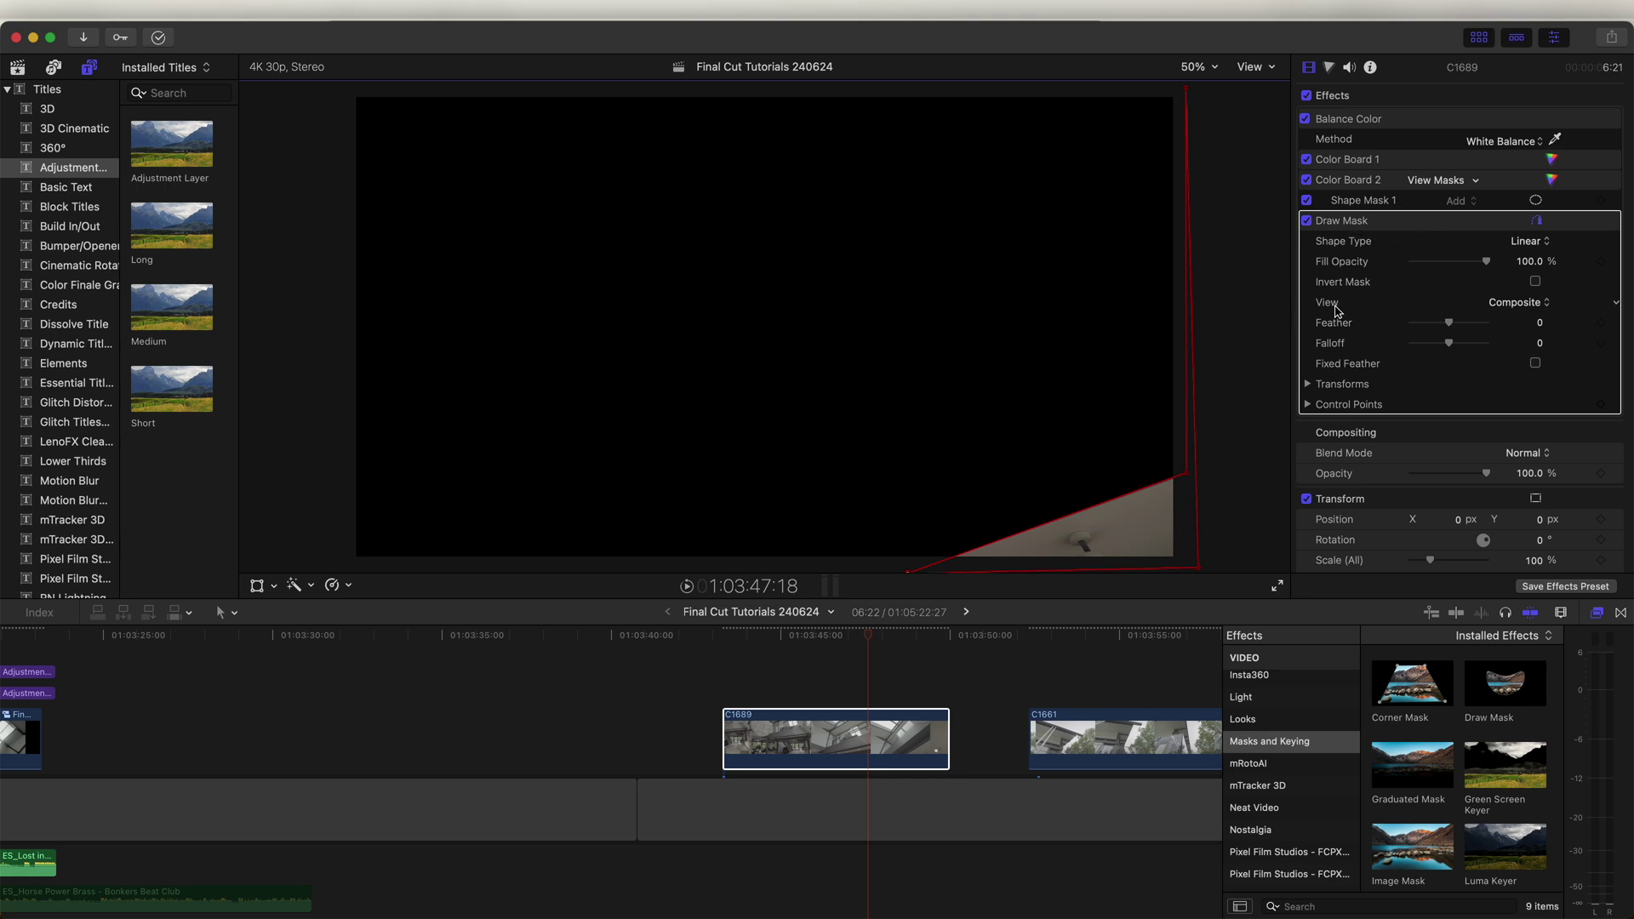
Set the Draw Mask view to Original and add keyframes for position, rotation, scale and control points at 1:03:47:18.
click(1504, 303)
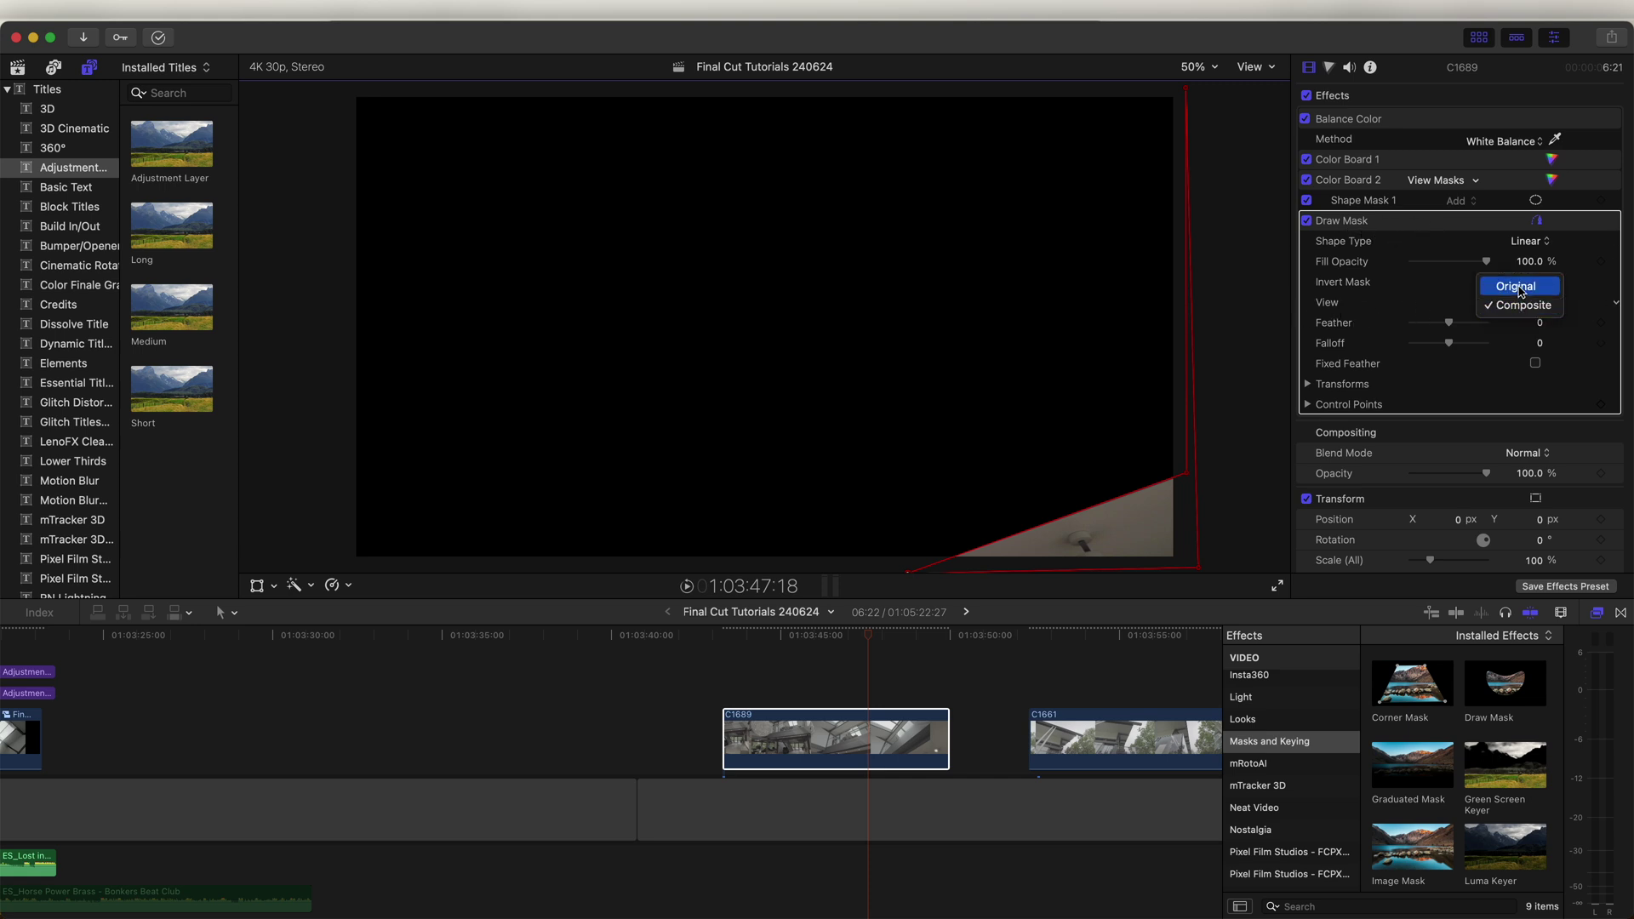
click(1502, 286)
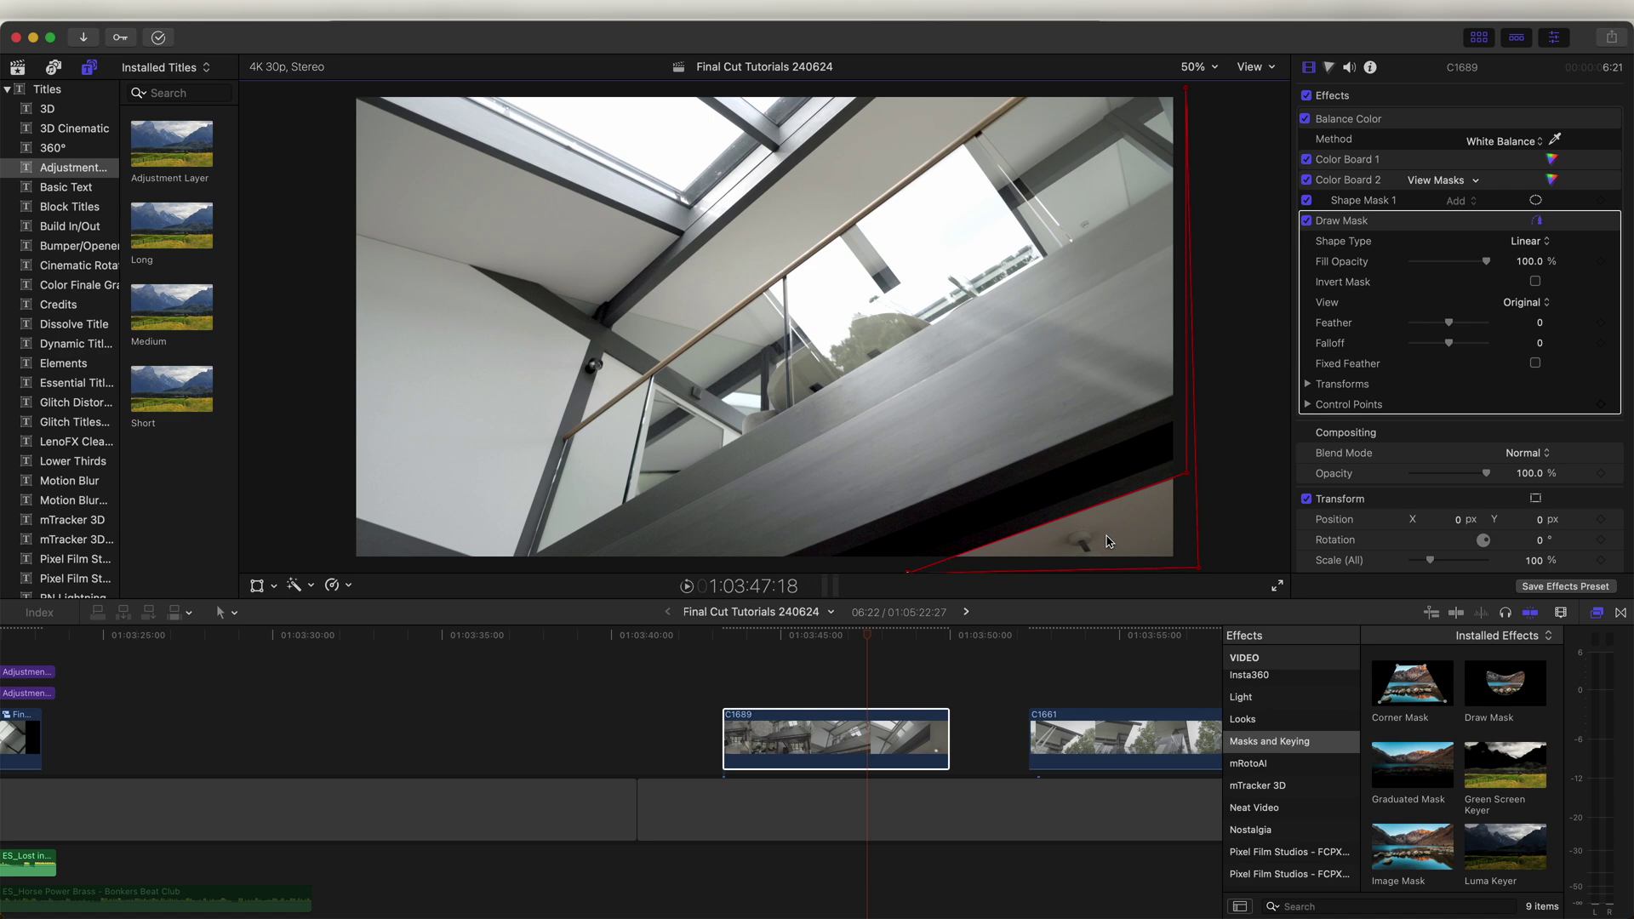
click(1309, 384)
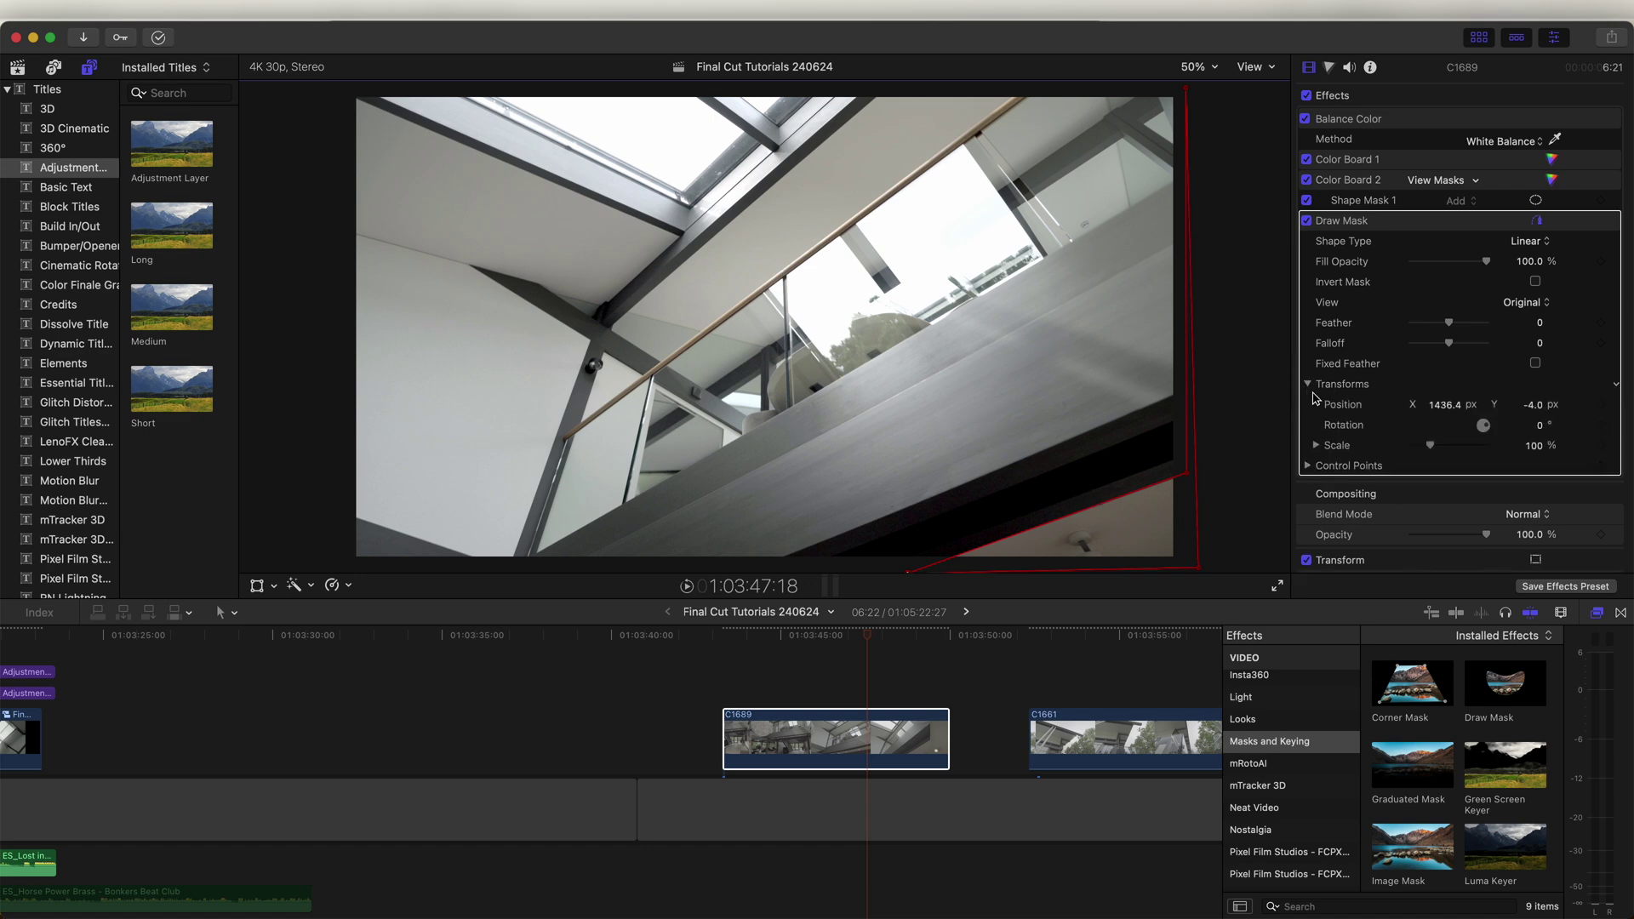
click(1600, 405)
click(1601, 425)
click(1600, 466)
scroll(1614, 474, down, 1)
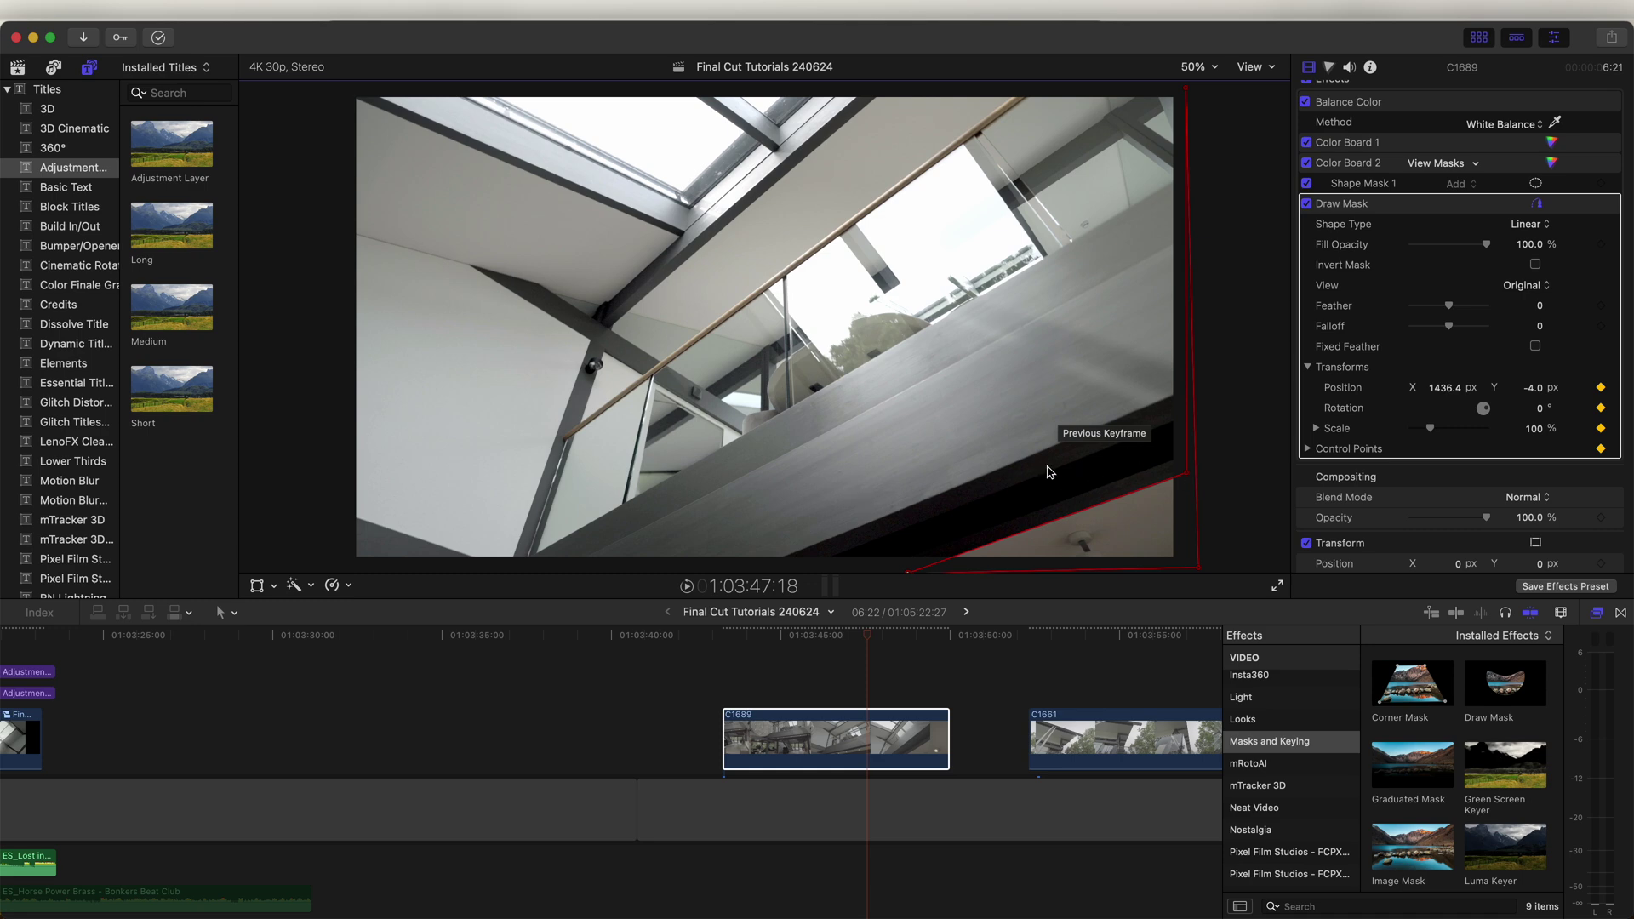
Advance to about 1:03:47:22 and move the mask's points to follow the beam's lower edge.
key(Right)
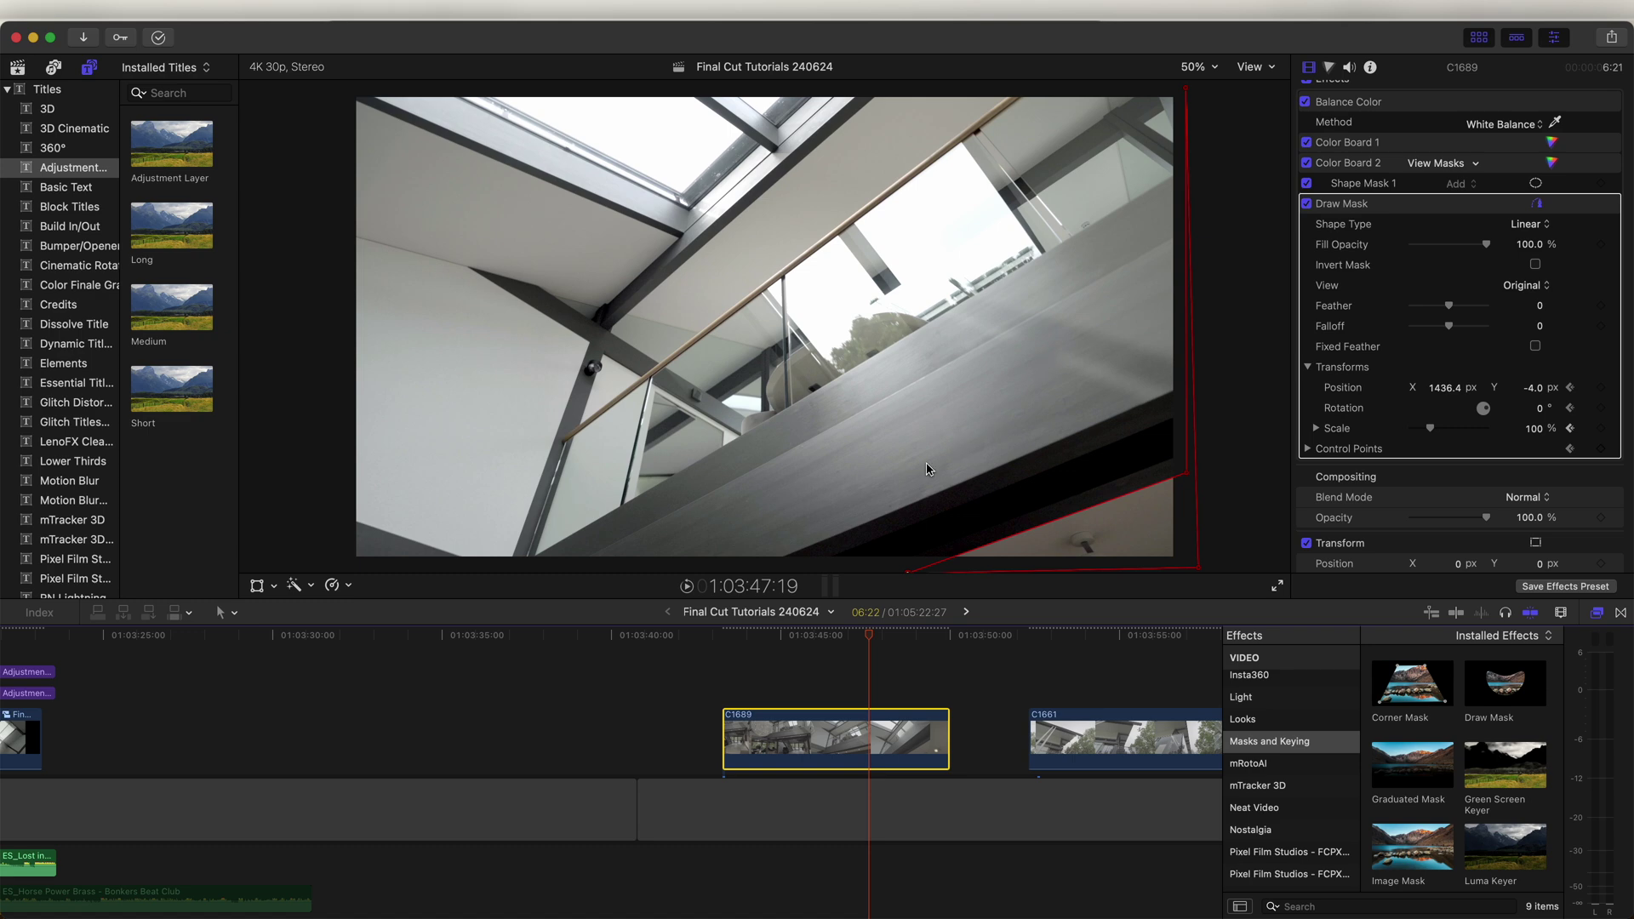
mouse_move(868, 636)
mouse_down()
mouse_move(885, 644)
mouse_move(869, 640)
mouse_up()
key(Right)
key(Right)
key(Right)
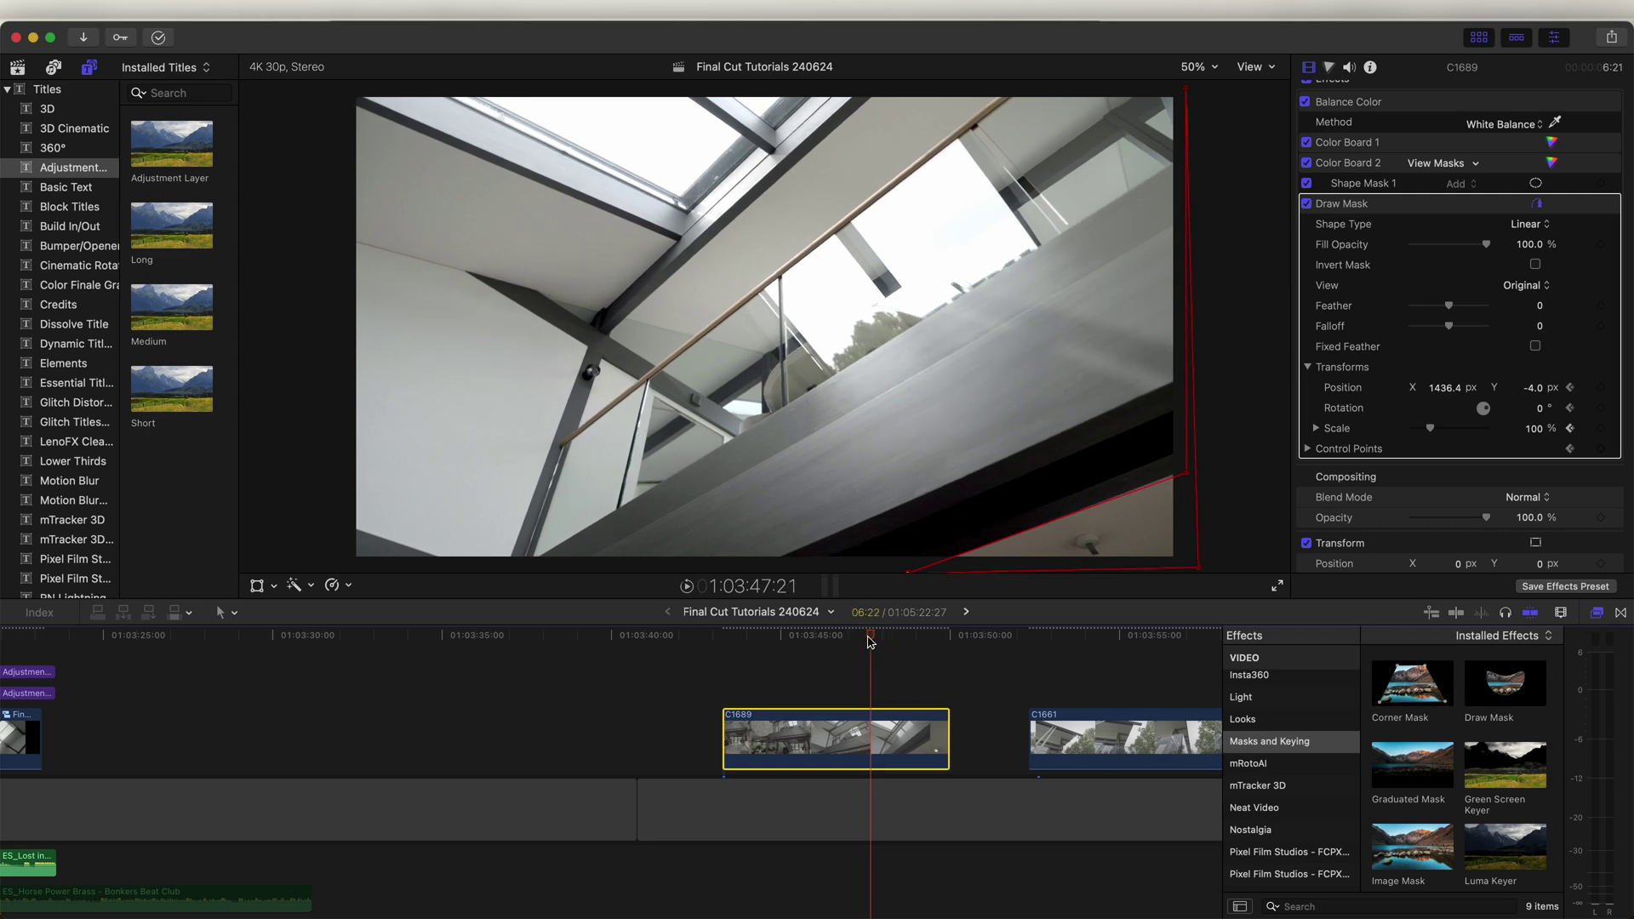
drag(1177, 485, 1189, 475)
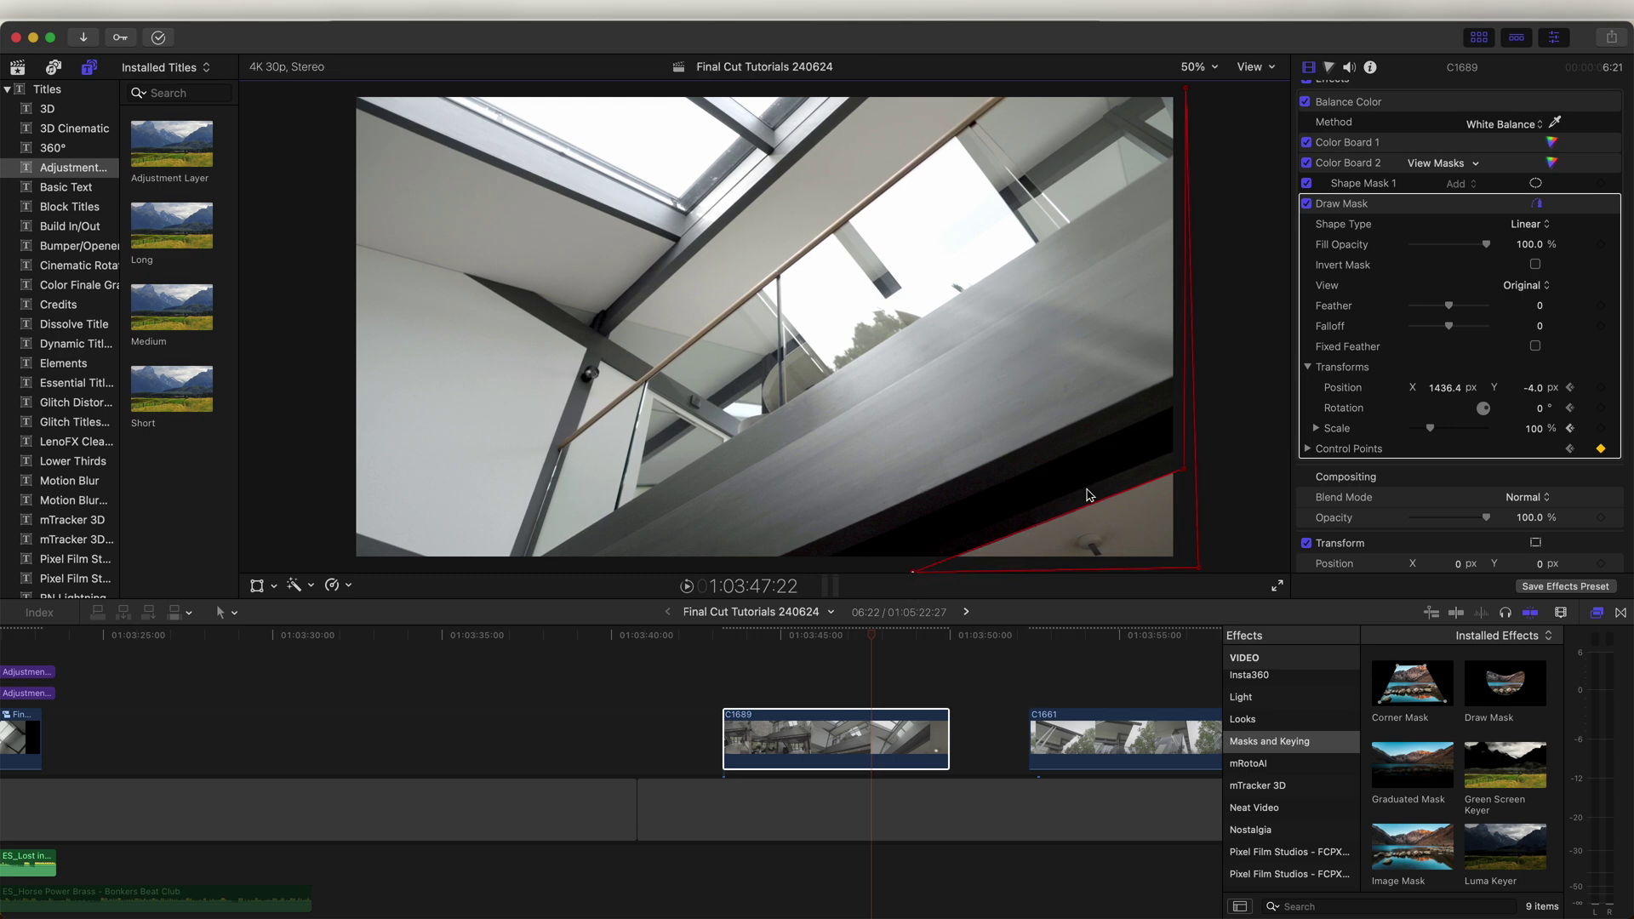
Continue forward to 1:03:48:07, raising the side point and shifting the bottom point to realign the mask with the beam's edge.
key(Right)
key(Right)
key(Right)
key(Right)
drag(1183, 469, 1184, 427)
key(Right)
key(Right)
key(Right)
key(Right)
key(Right)
key(Right)
Realign the mask's side and bottom points with the beam's edge at 1:03:48:10 and 1:03:48:13.
key(Right)
key(Right)
key(Right)
key(Right)
key(Right)
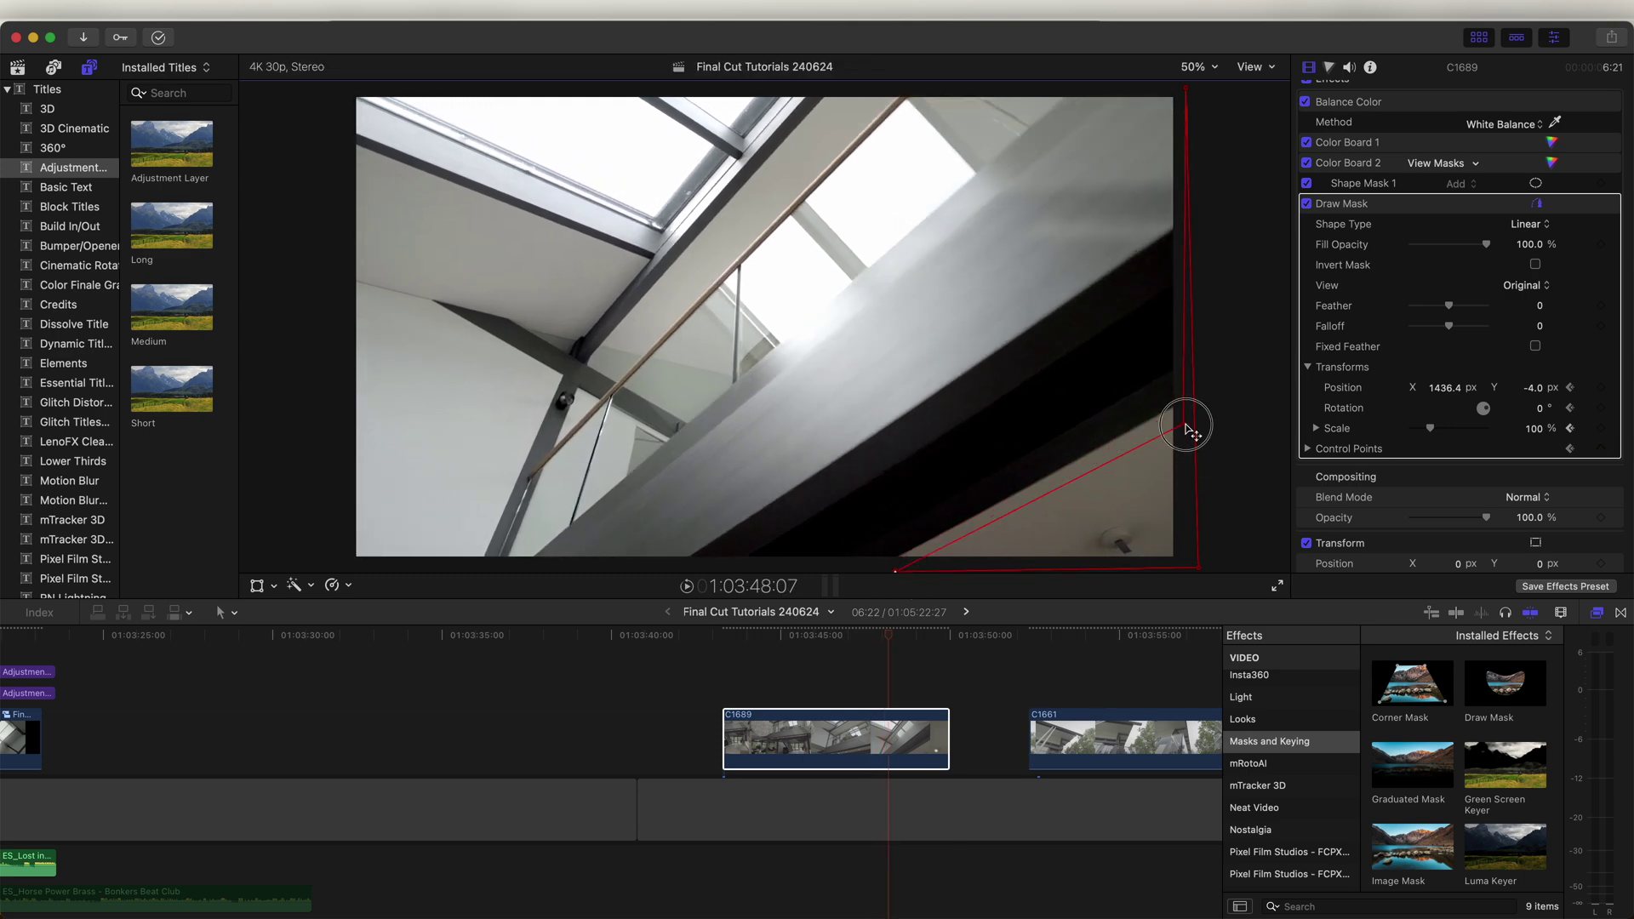
drag(897, 569, 879, 569)
key(Right)
key(Right)
key(Right)
drag(1184, 396, 1184, 373)
drag(877, 568, 850, 569)
Advance three frames to 1:03:48:16 and move the side and bottom mask points onto the beam's edge.
key(Right)
key(Right)
key(Right)
drag(1184, 373, 1184, 340)
drag(851, 569, 815, 568)
key(Right)
key(Right)
key(Right)
drag(1184, 340, 1180, 294)
drag(815, 569, 778, 569)
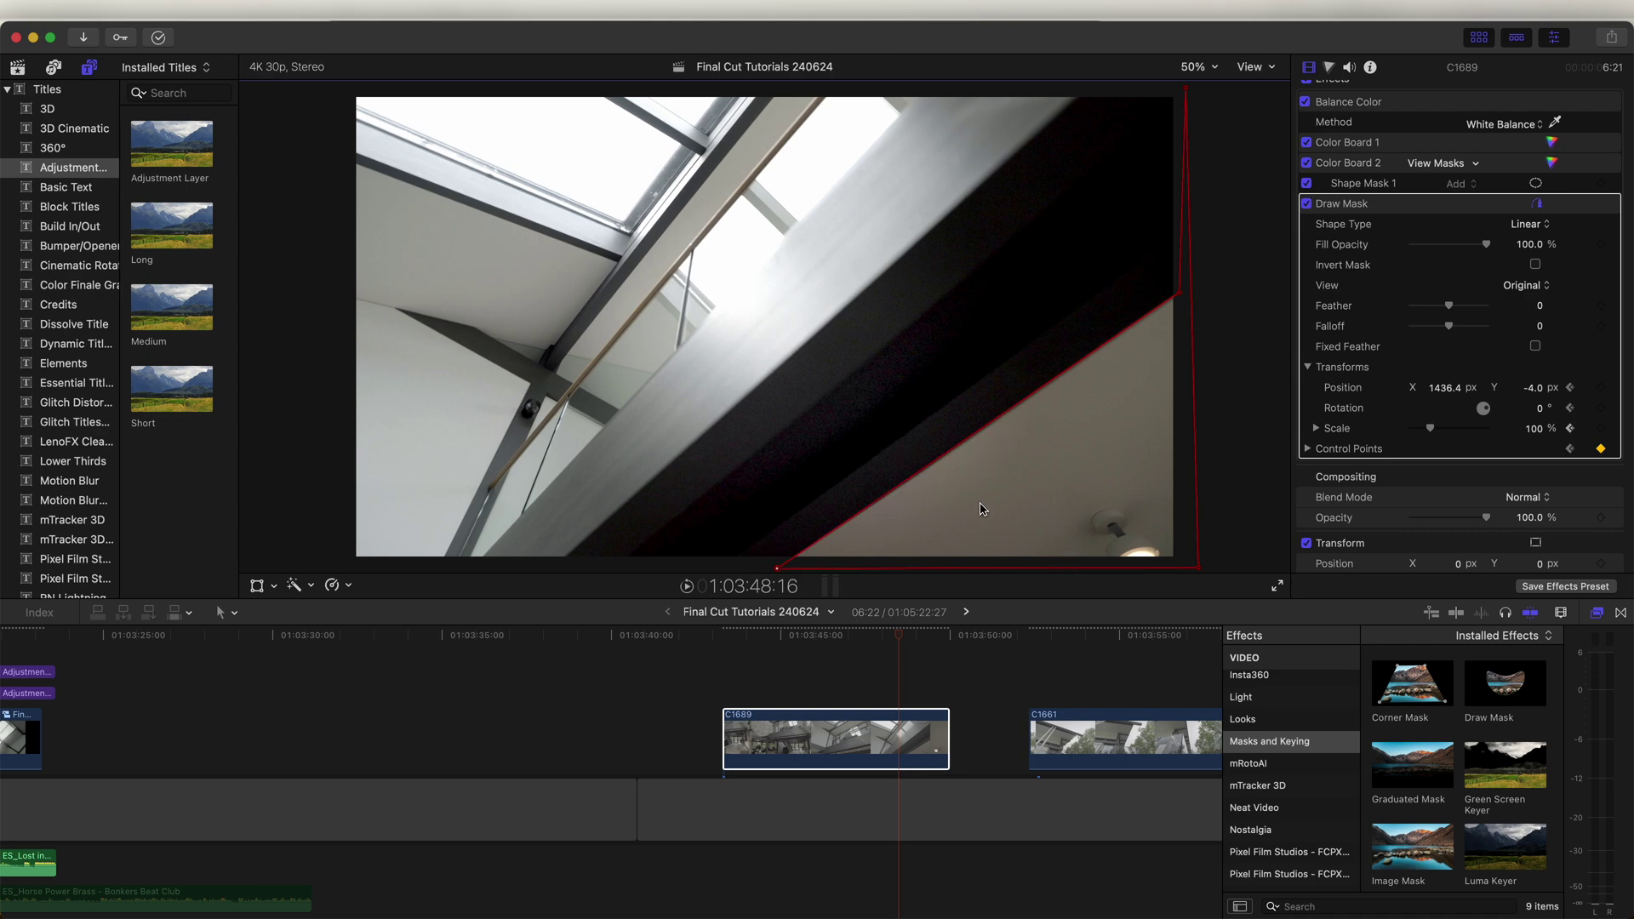
Step back and forth through the keyframed frames to check how closely the mask follows the beam's edge.
key(Left)
key(Left)
key(Left)
key(Left)
key(Left)
key(Left)
key(Left)
key(Left)
key(Left)
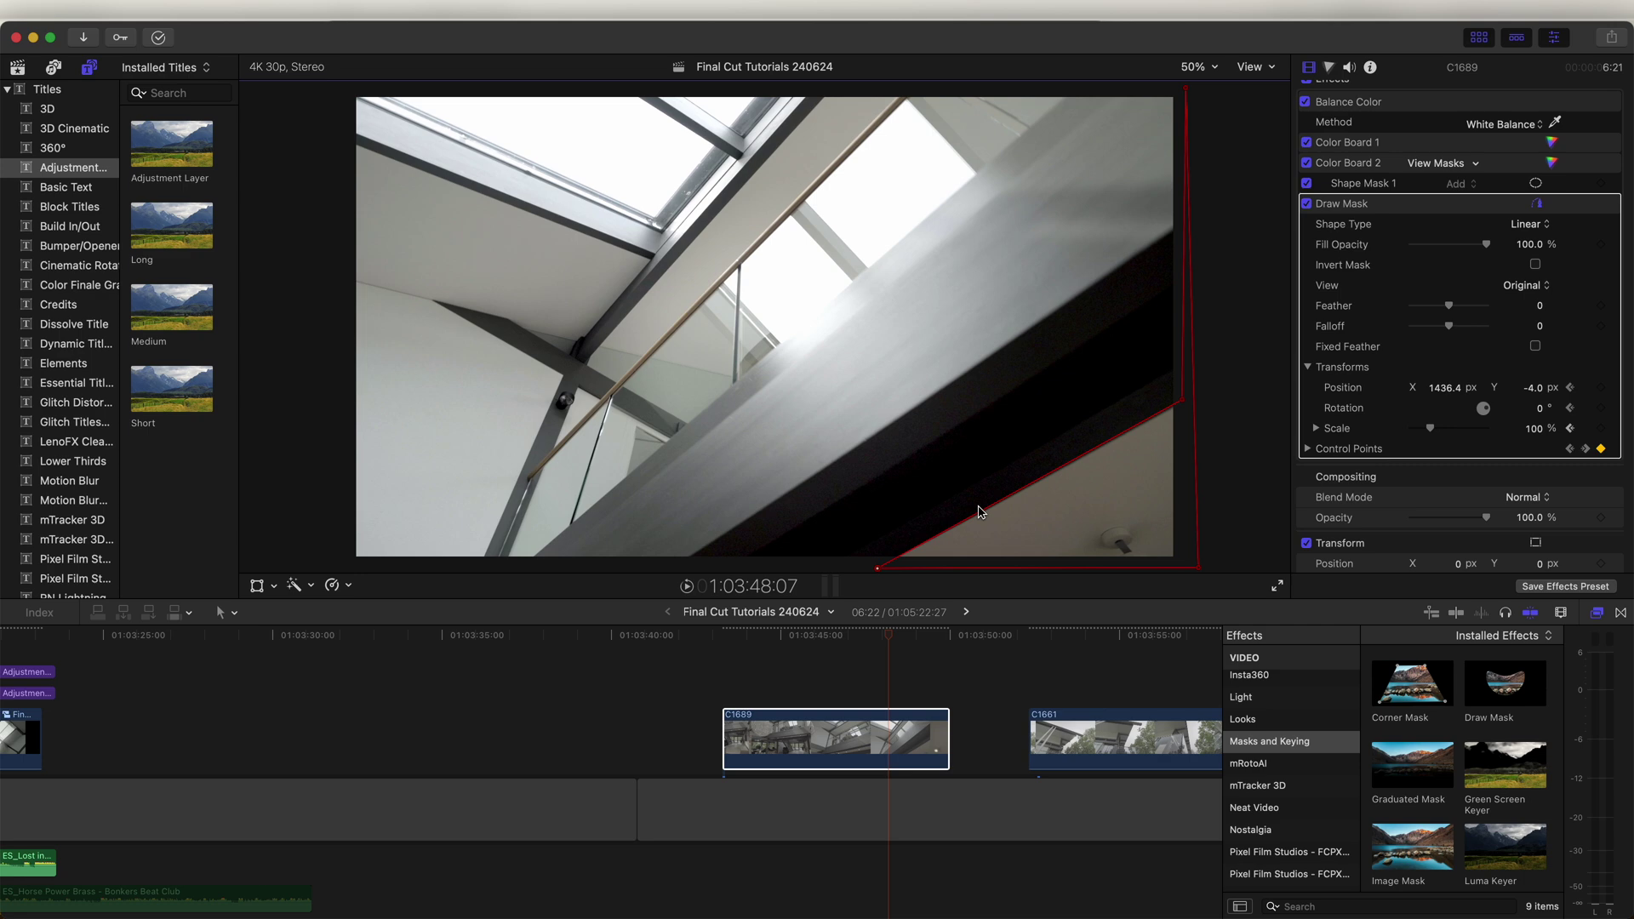
key(Left)
key(Left)
key(Left)
key(Left)
key(Left)
key(Left)
key(Left)
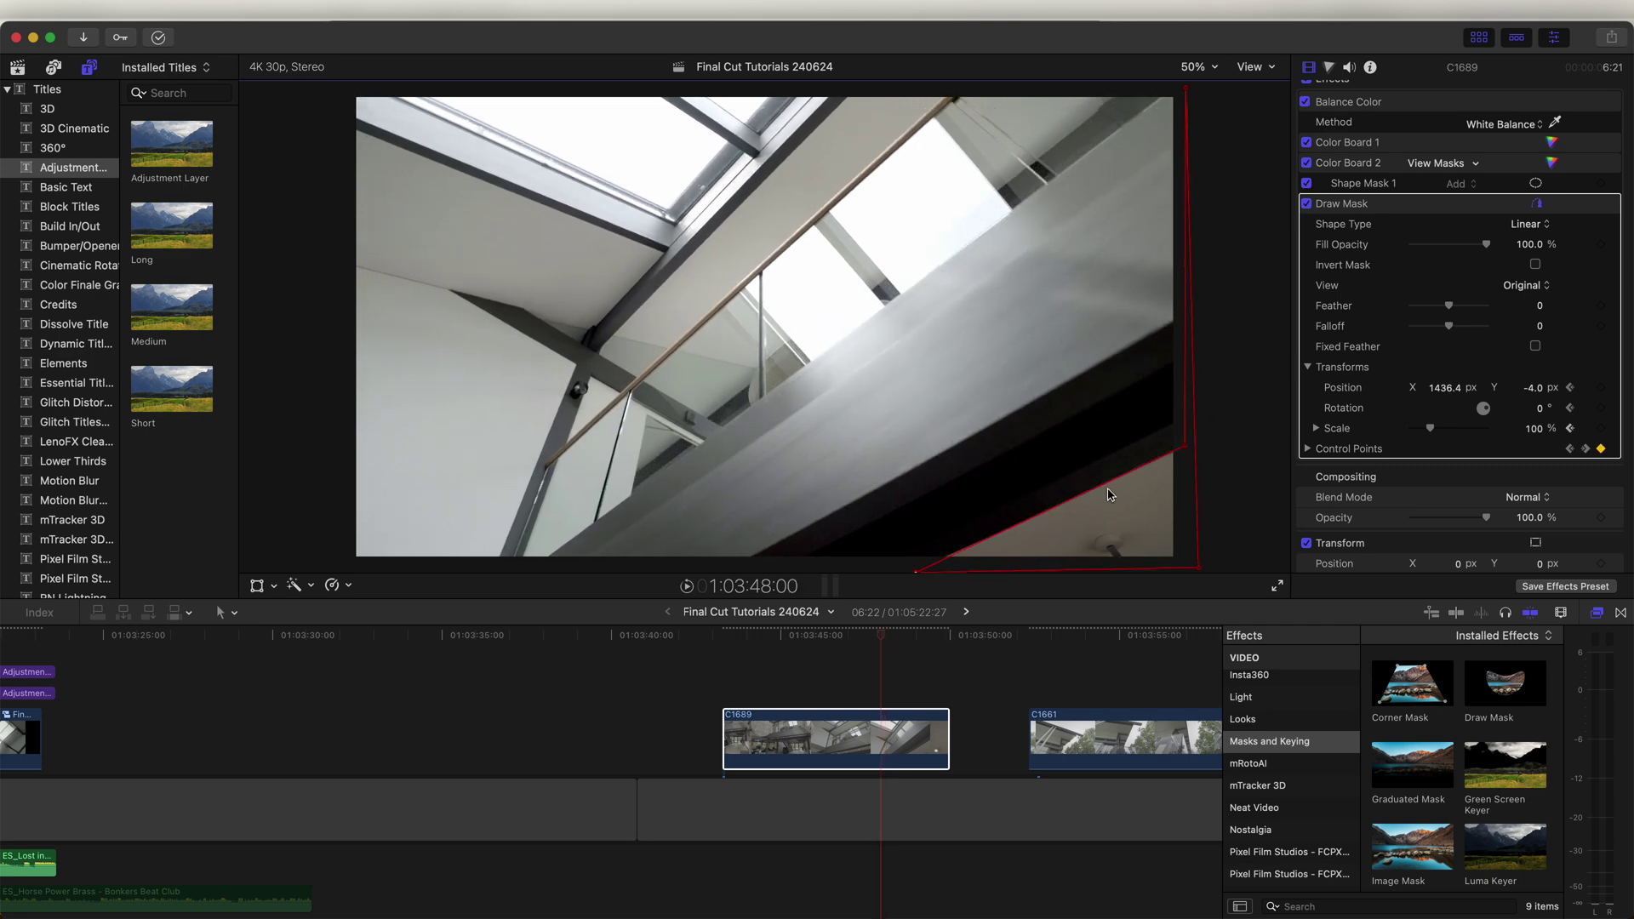
key(Left)
key(Left)
key(Left)
key(Left)
key(Right)
key(Right)
key(Right)
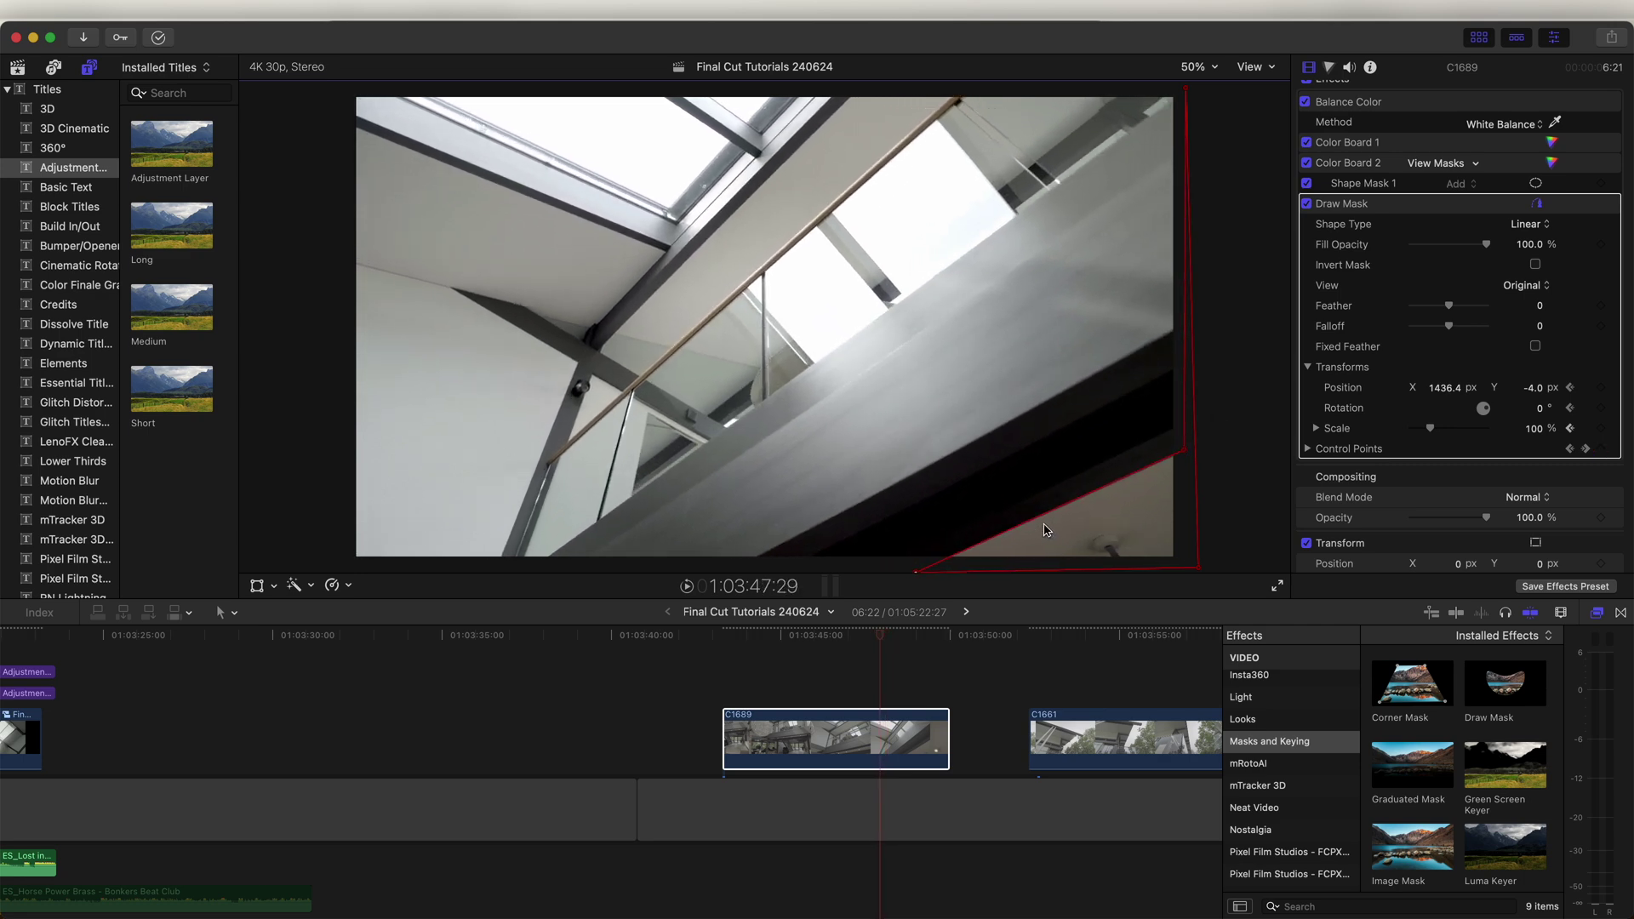
key(Right)
key(Right)
key(Right)
key(Right)
key(Right)
key(Right)
key(Right)
key(Right)
key(Right)
key(Right)
key(Right)
key(Right)
key(Right)
key(Right)
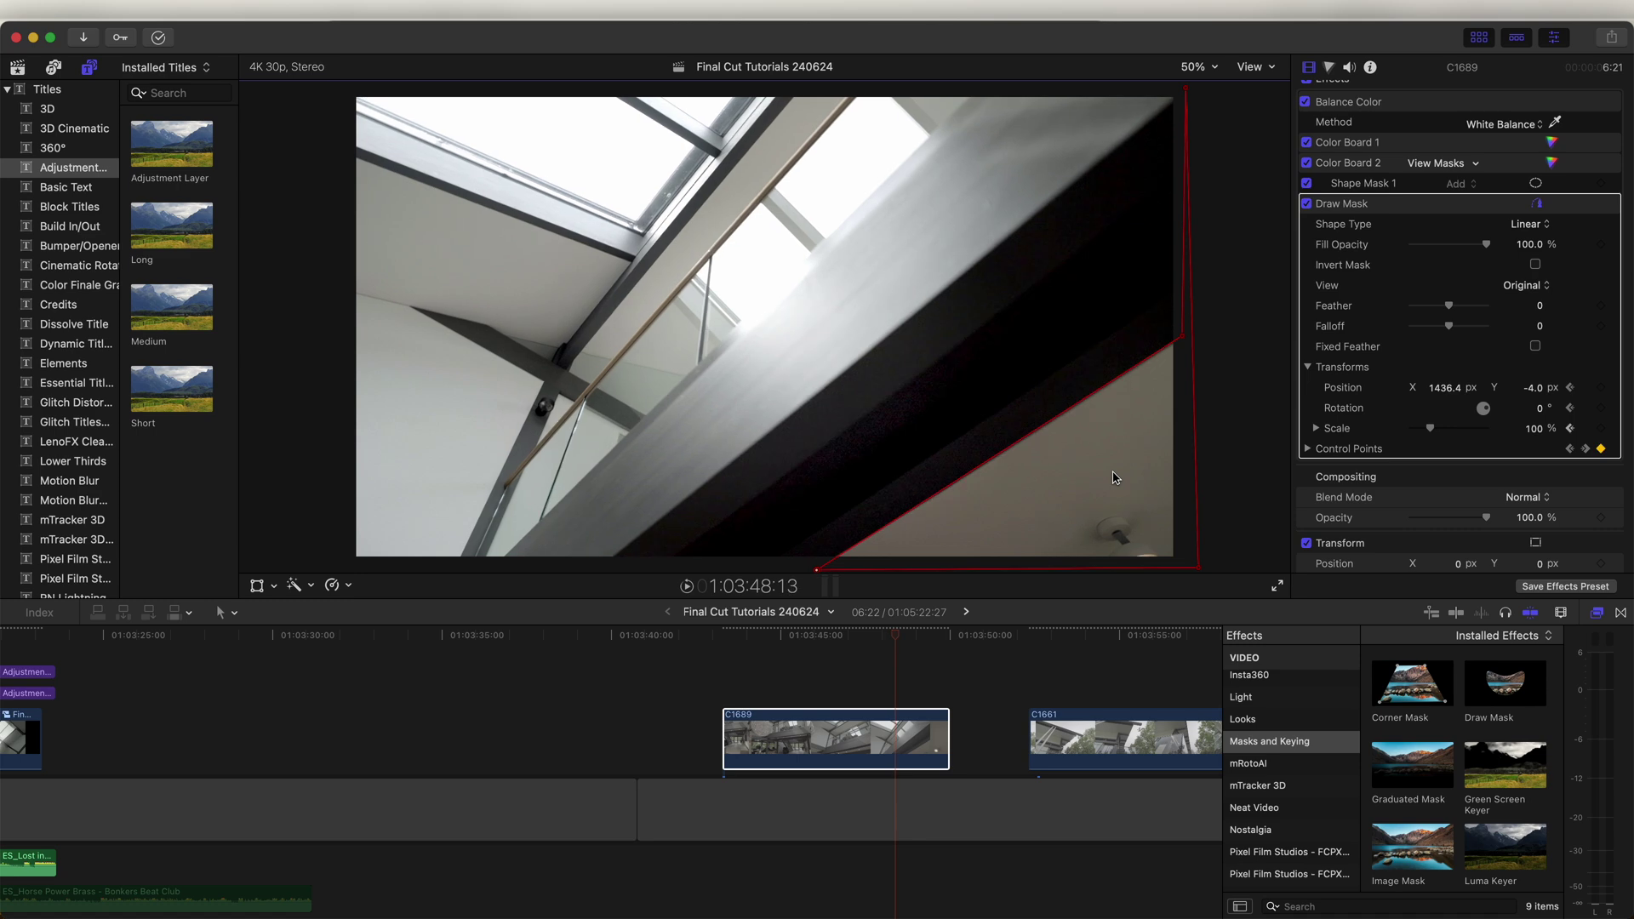
Continue from 1:03:48:20, reshaping the mask every few frames so its edge tracks the beam across the top of the frame.
key(Right)
key(Right)
key(Right)
key(Right)
key(Right)
key(Right)
key(Right)
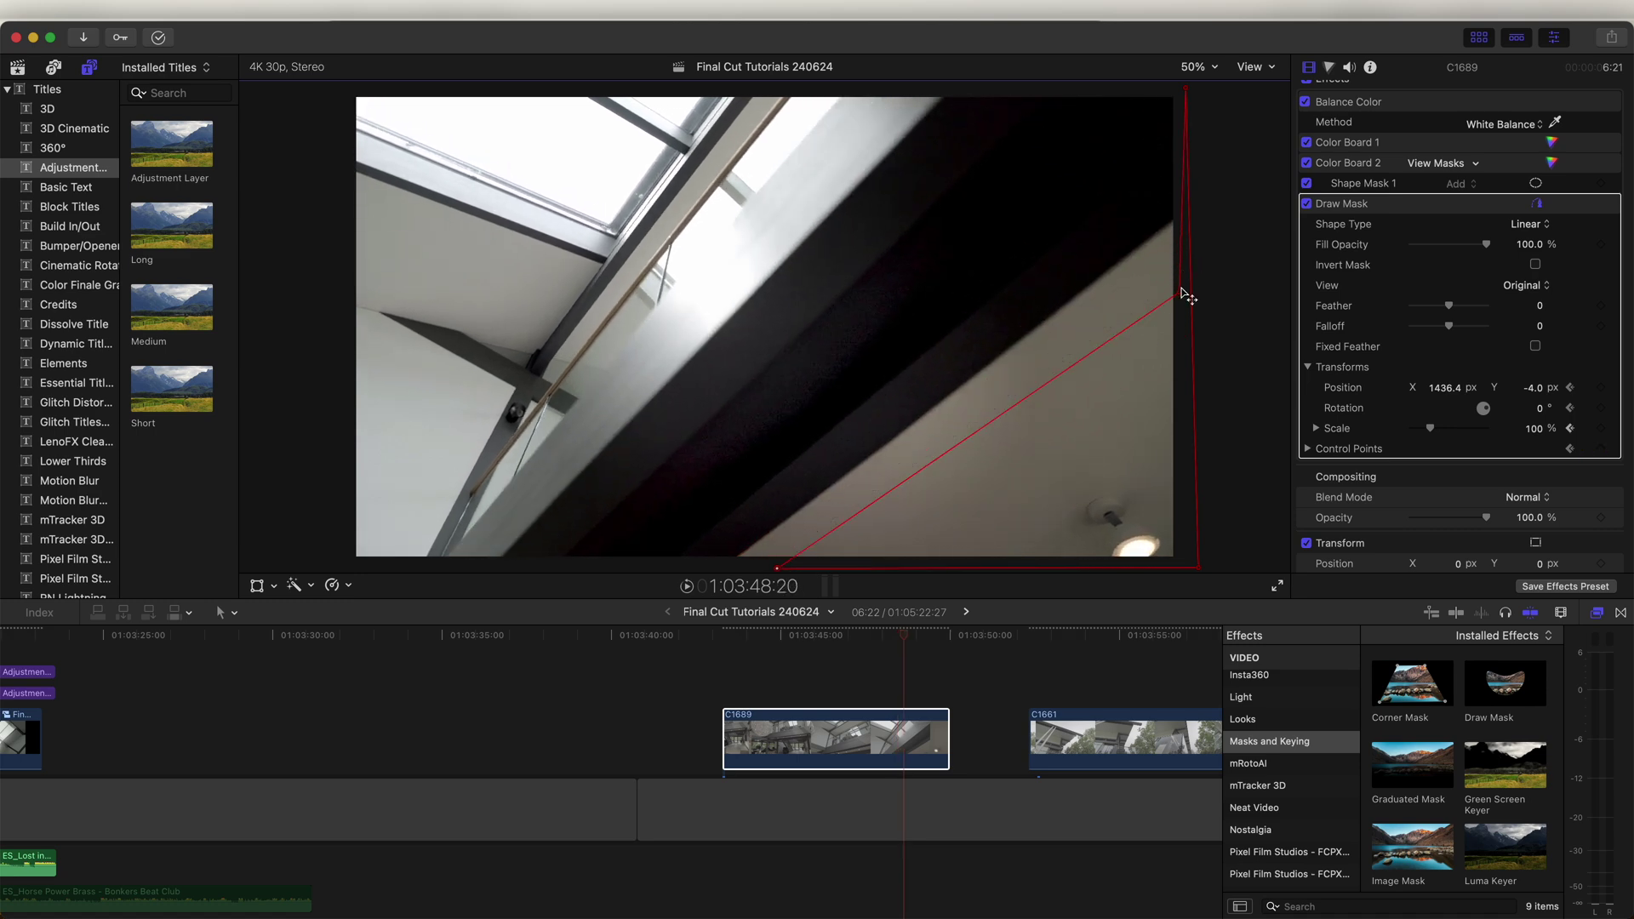
drag(1188, 297, 793, 85)
key(Right)
key(Right)
key(Right)
key(Right)
key(Right)
key(Right)
key(Right)
key(Right)
key(Right)
key(Right)
key(Right)
key(Right)
key(Right)
key(Right)
key(Right)
key(Right)
key(Right)
key(Right)
key(Right)
key(Right)
Extend the mask's beam-side points past the frame's left edge around 1:03:49:24 to enclose the ceiling.
key(Right)
key(Right)
key(Right)
key(Right)
key(Right)
key(Right)
key(Right)
key(Right)
drag(793, 85, 609, 84)
key(Right)
key(Right)
key(Right)
key(Right)
key(Right)
key(Right)
key(Right)
drag(401, 568, 292, 576)
key(Right)
key(Right)
key(Right)
key(Right)
key(Right)
drag(456, 85, 376, 84)
Step backward through the clip to about 1:03:48:08 to check the mask's edge against the moving beam.
key(Left)
key(Left)
key(Left)
key(Left)
key(Left)
key(Left)
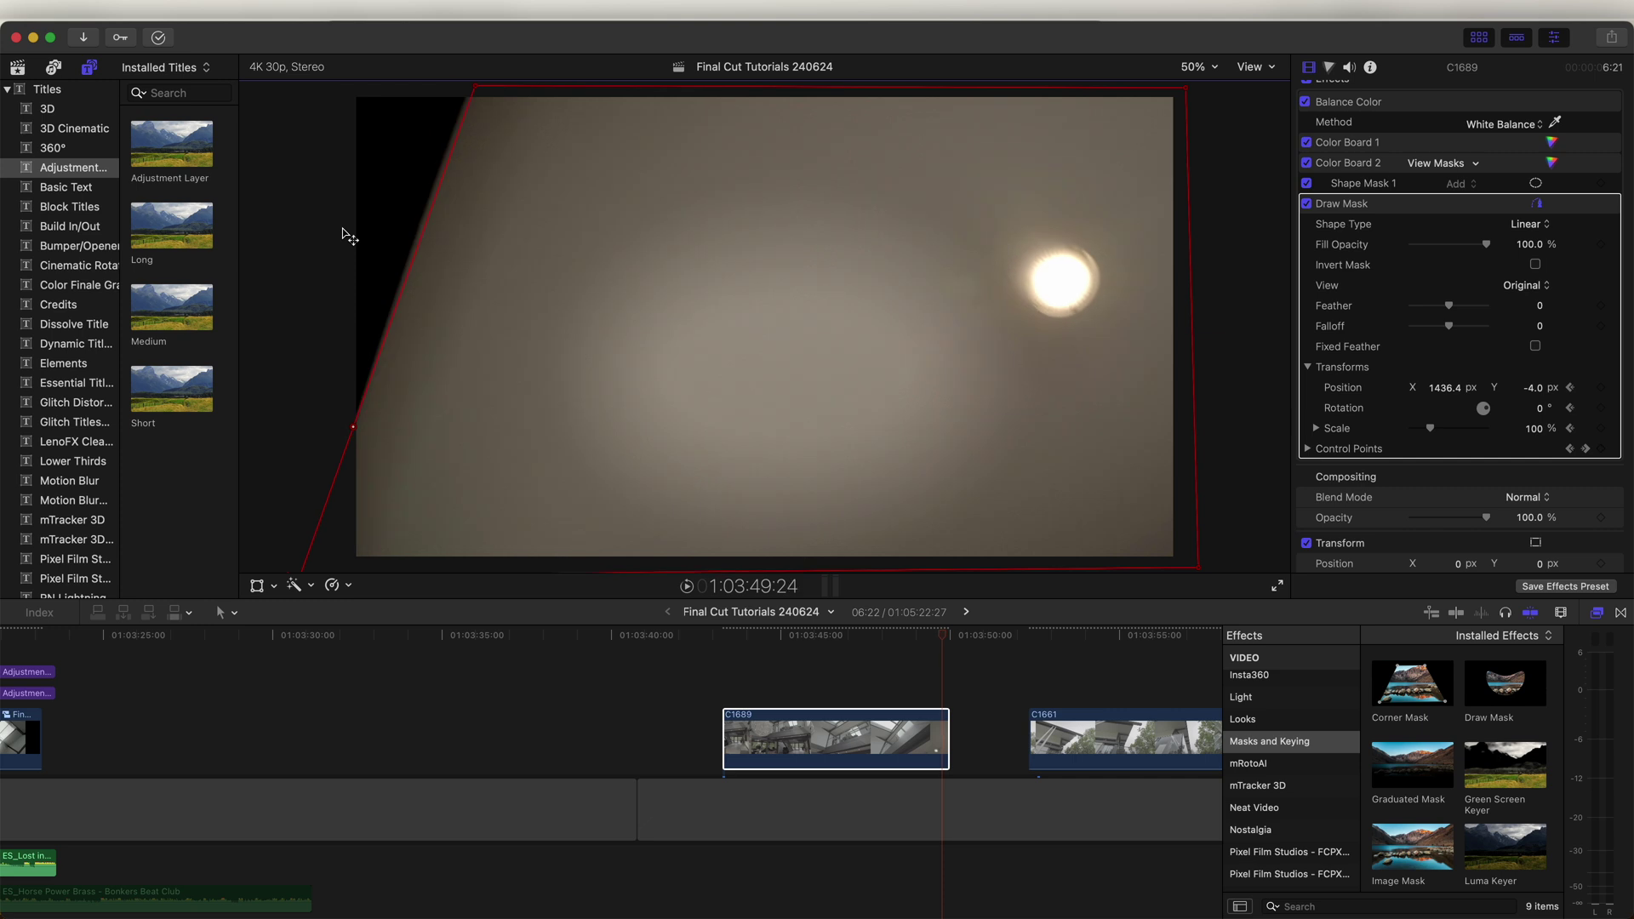
key(Left)
key(Left)
key(Left)
key(Left)
key(Left)
key(Left)
key(Left)
key(Left)
key(Left)
key(Left)
key(Left)
key(Left)
key(Left)
key(Left)
key(Left)
key(Left)
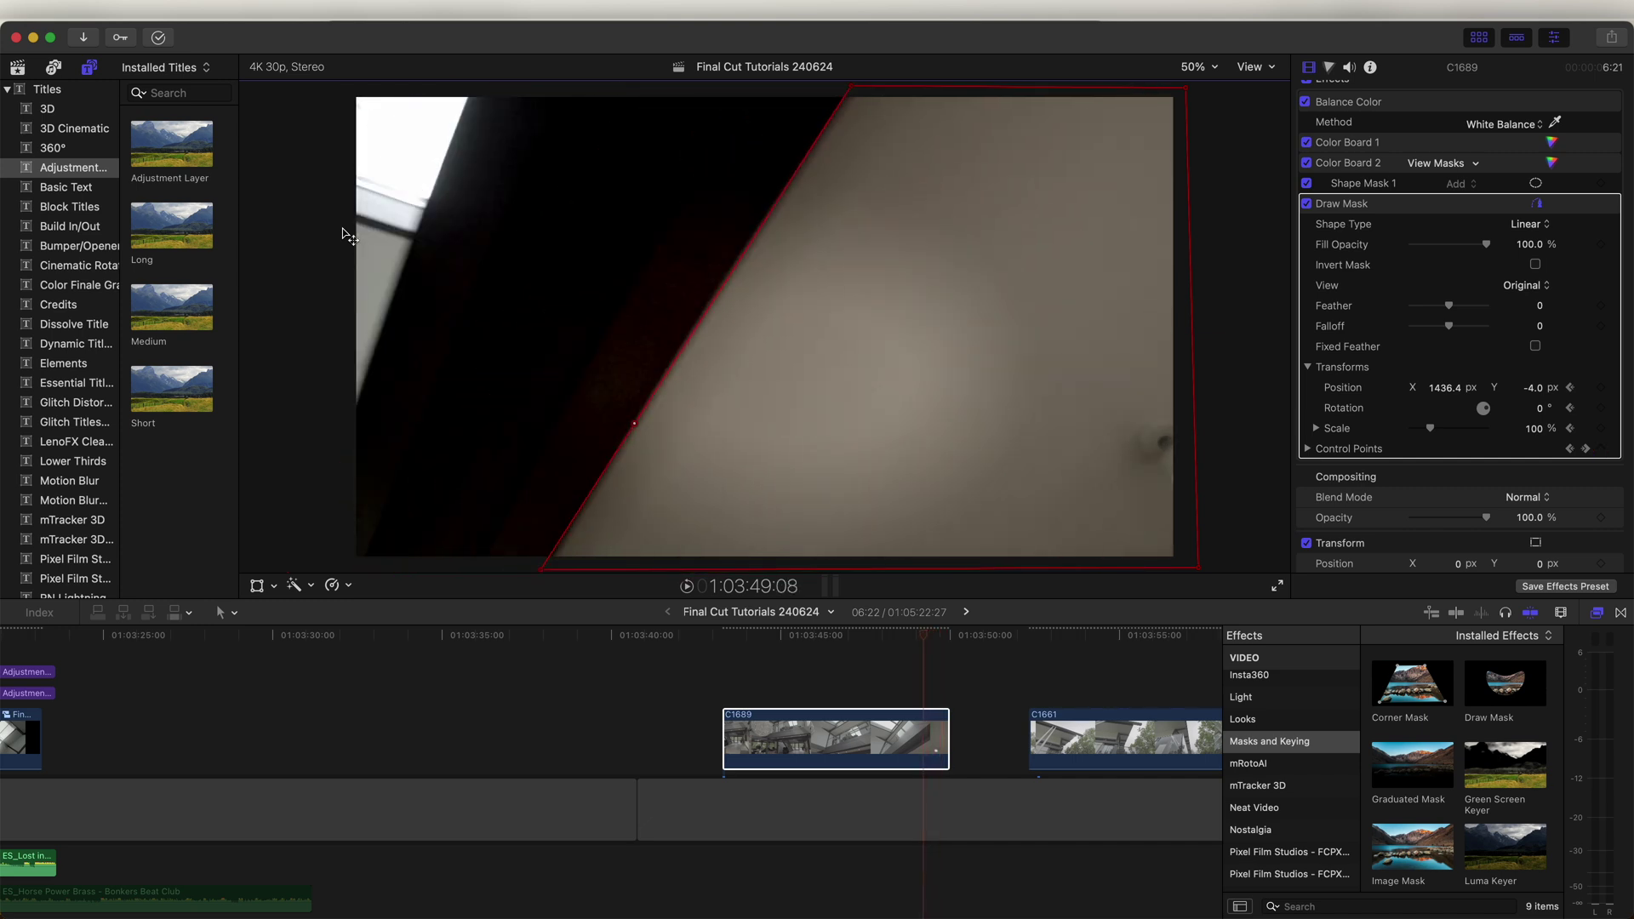
key(Left)
key(Left)
key(Left)
key(Left)
key(Left)
key(Left)
key(Left)
key(Left)
key(Left)
key(Left)
key(Left)
key(Left)
key(Left)
key(Left)
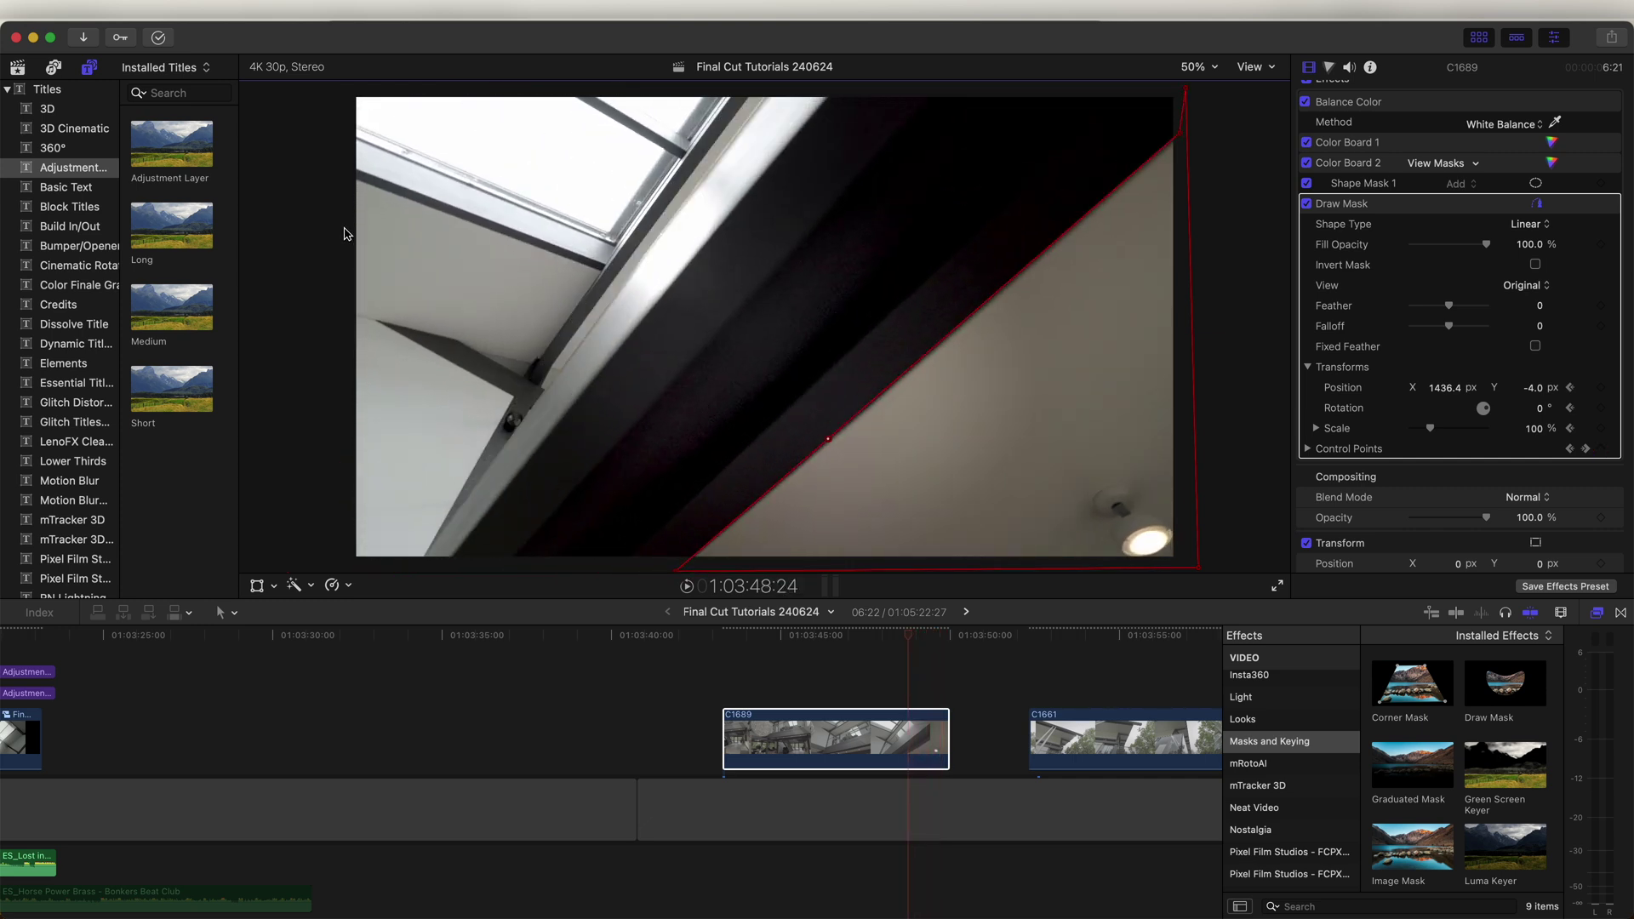
key(Left)
key(Left)
key(Left)
key(Left)
key(Left)
key(Left)
key(Left)
key(Left)
key(Left)
key(Left)
key(Left)
key(Left)
key(Left)
key(Left)
key(Left)
key(Left)
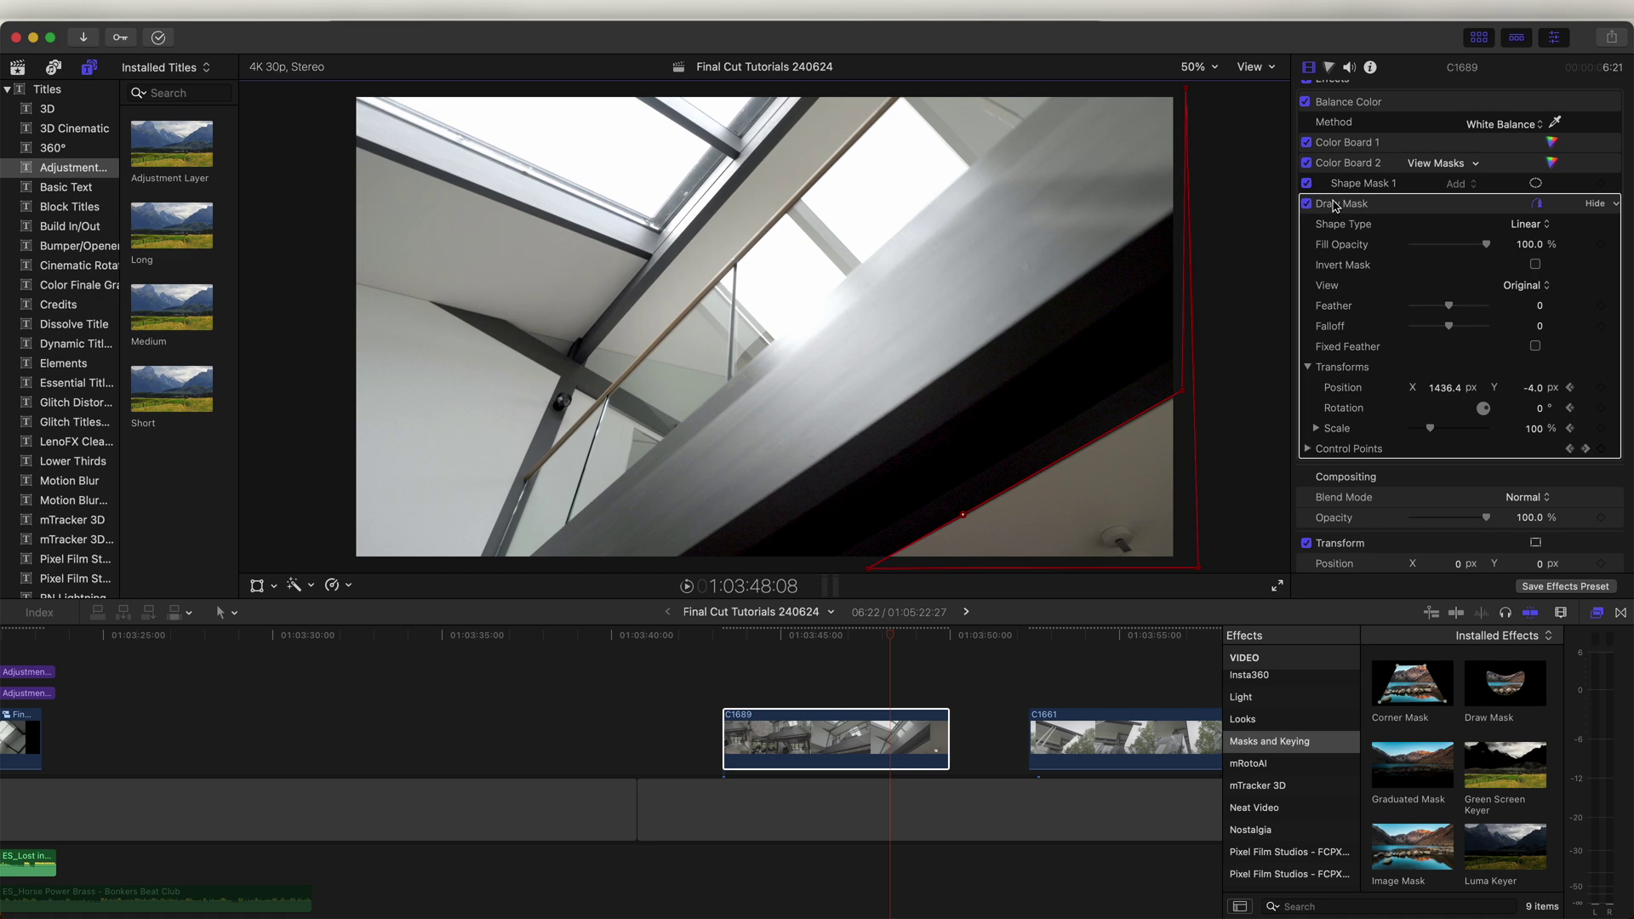
Set the Draw Mask view back to Composite and invert the mask to cut out the ceiling area.
click(1529, 290)
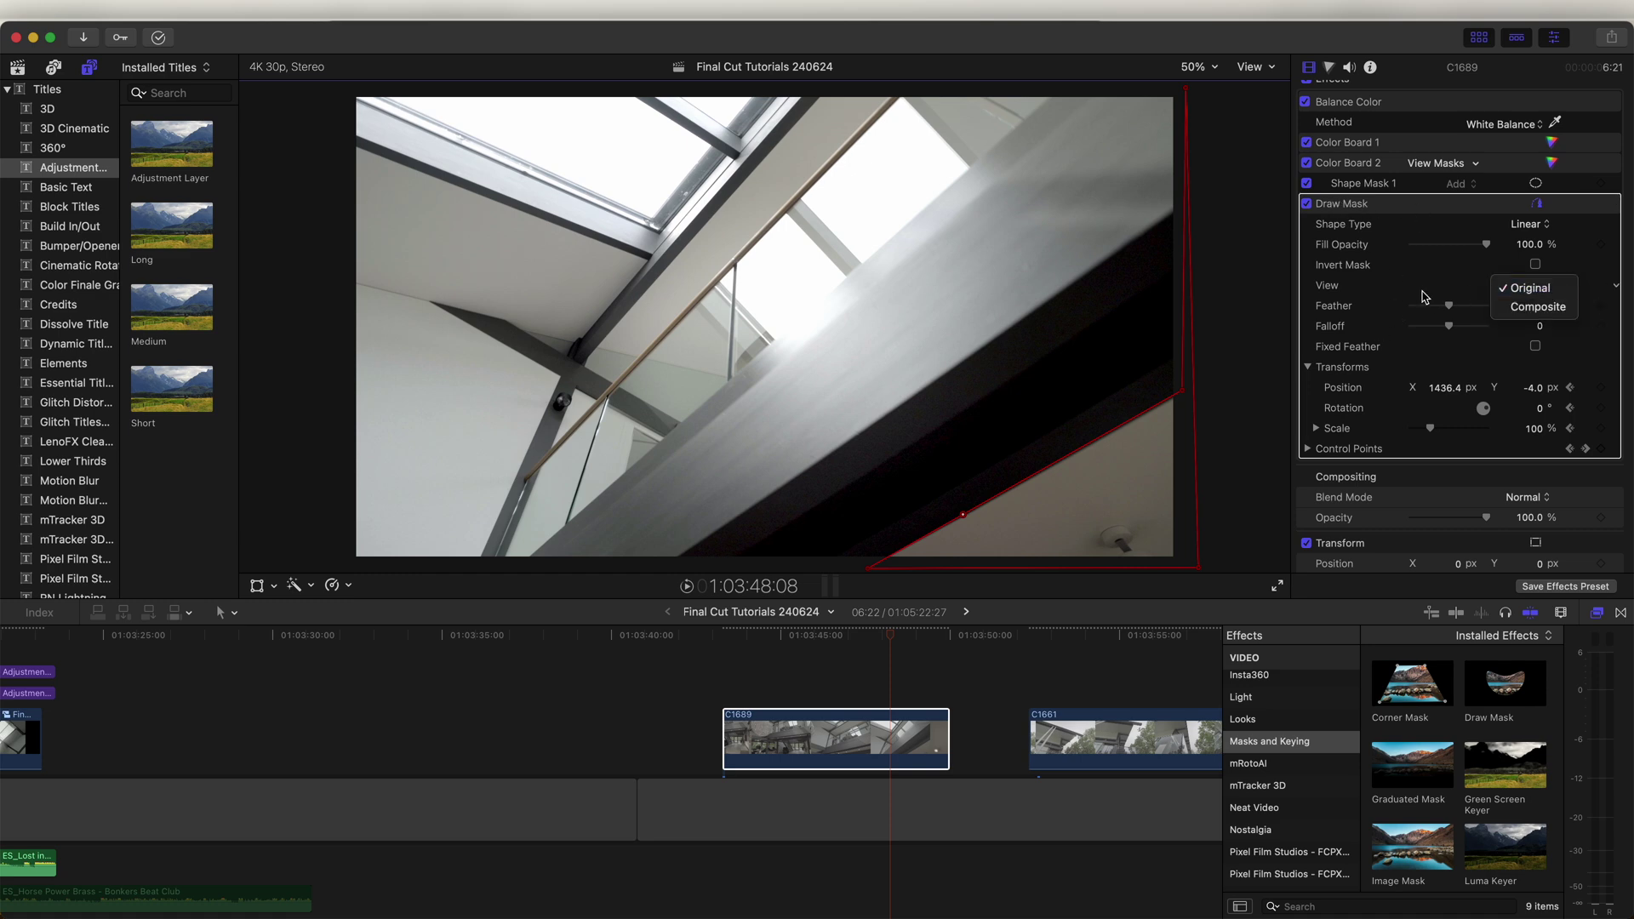
click(1537, 308)
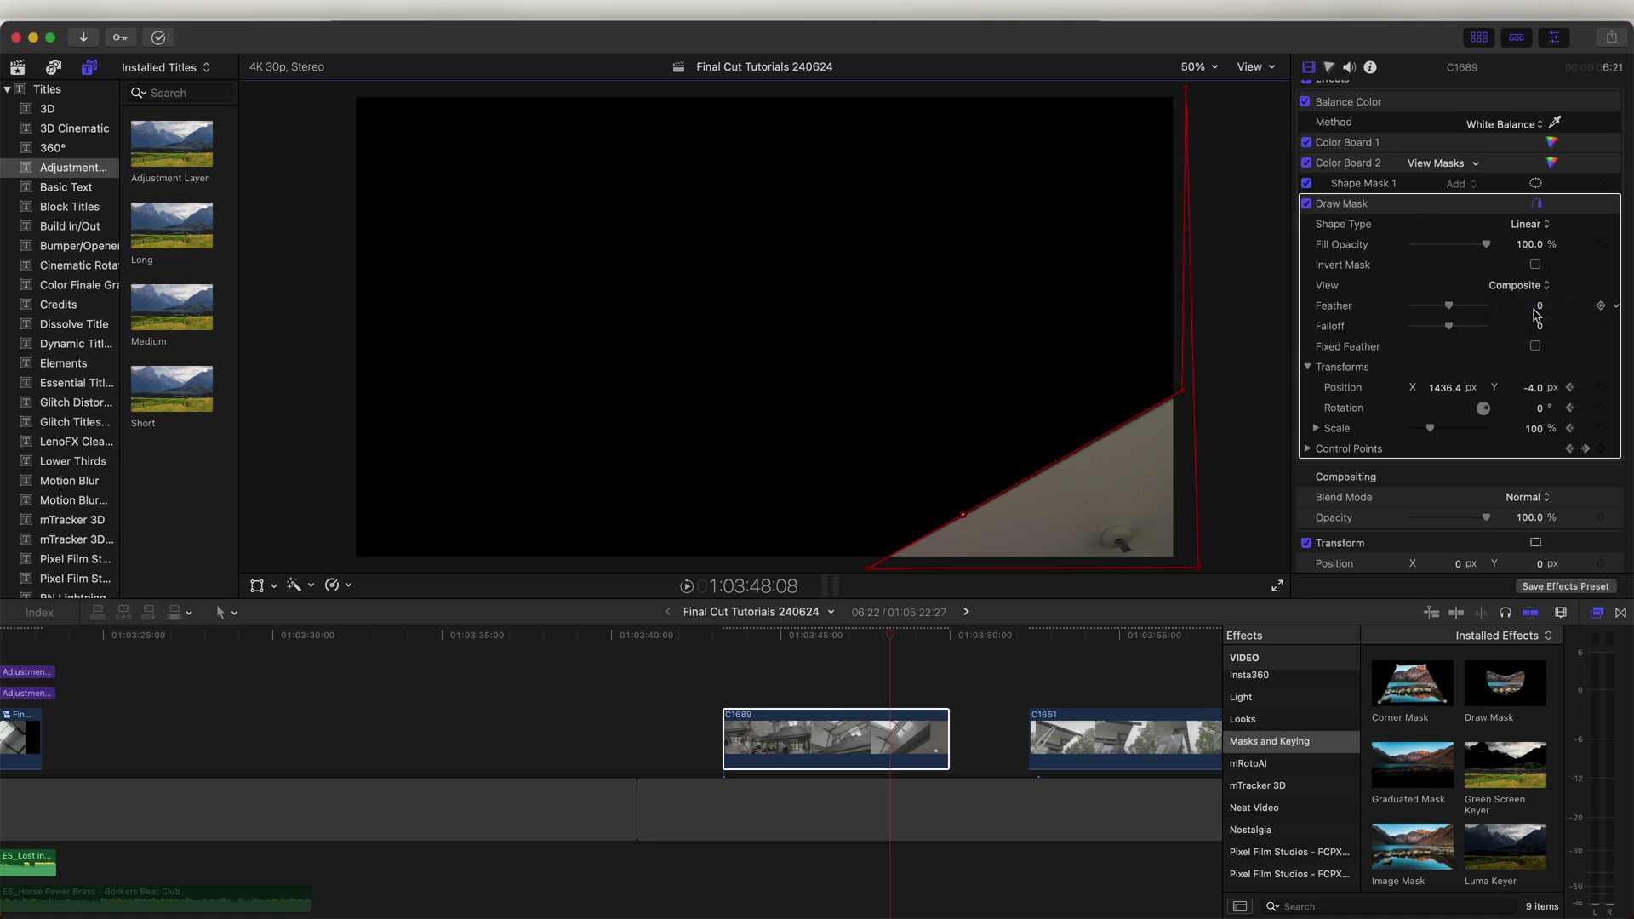
click(1535, 266)
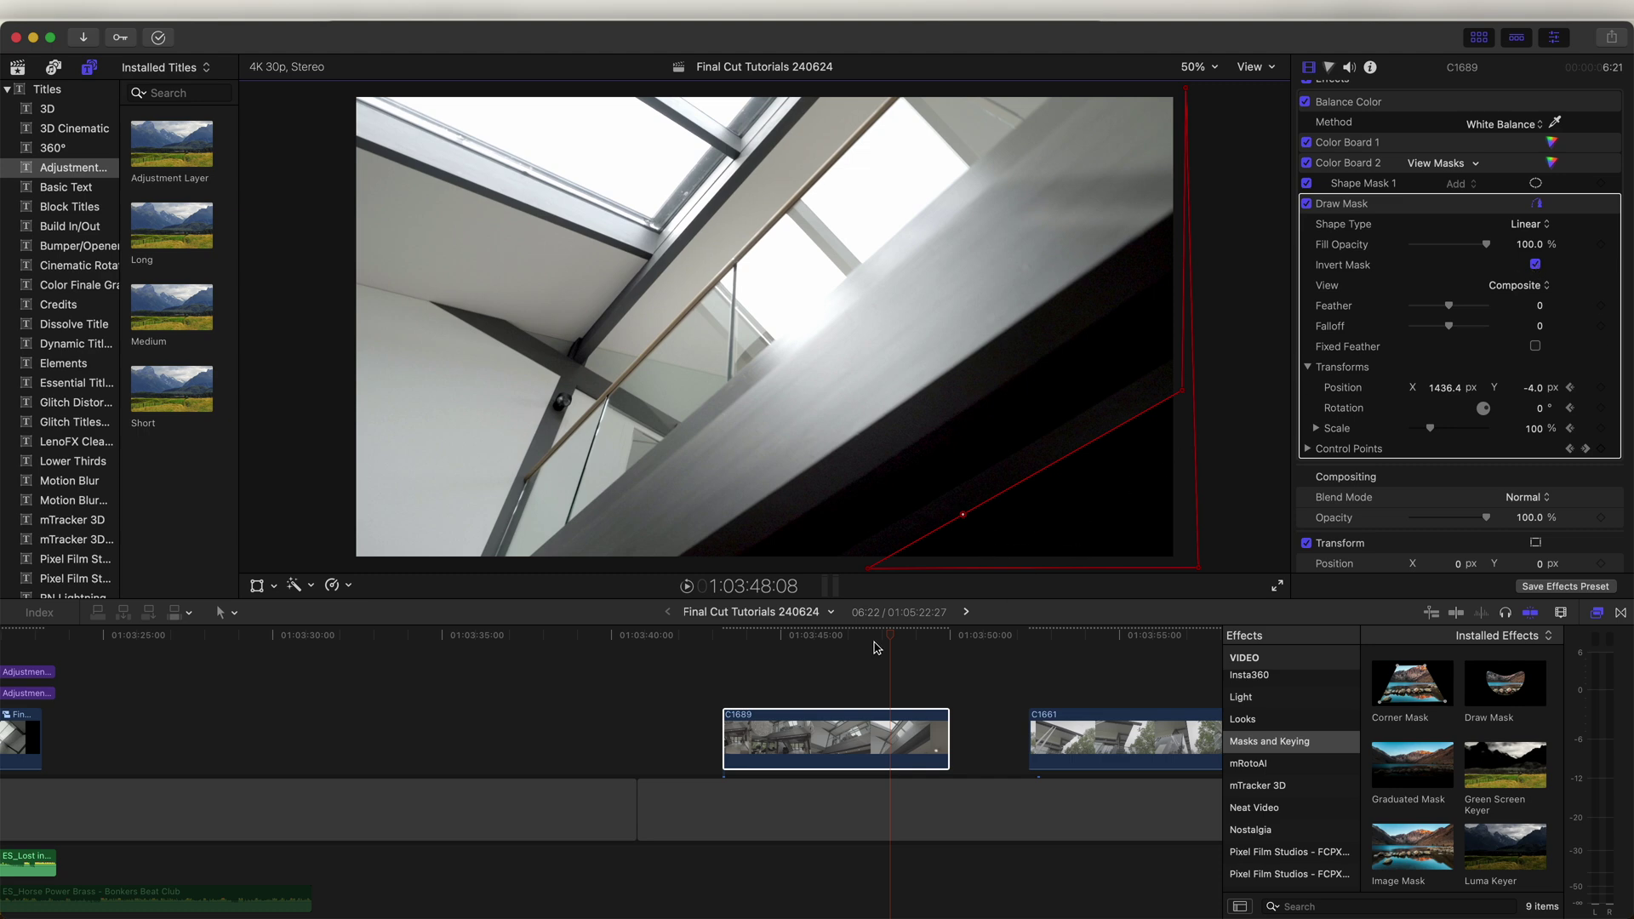
drag(890, 640, 910, 640)
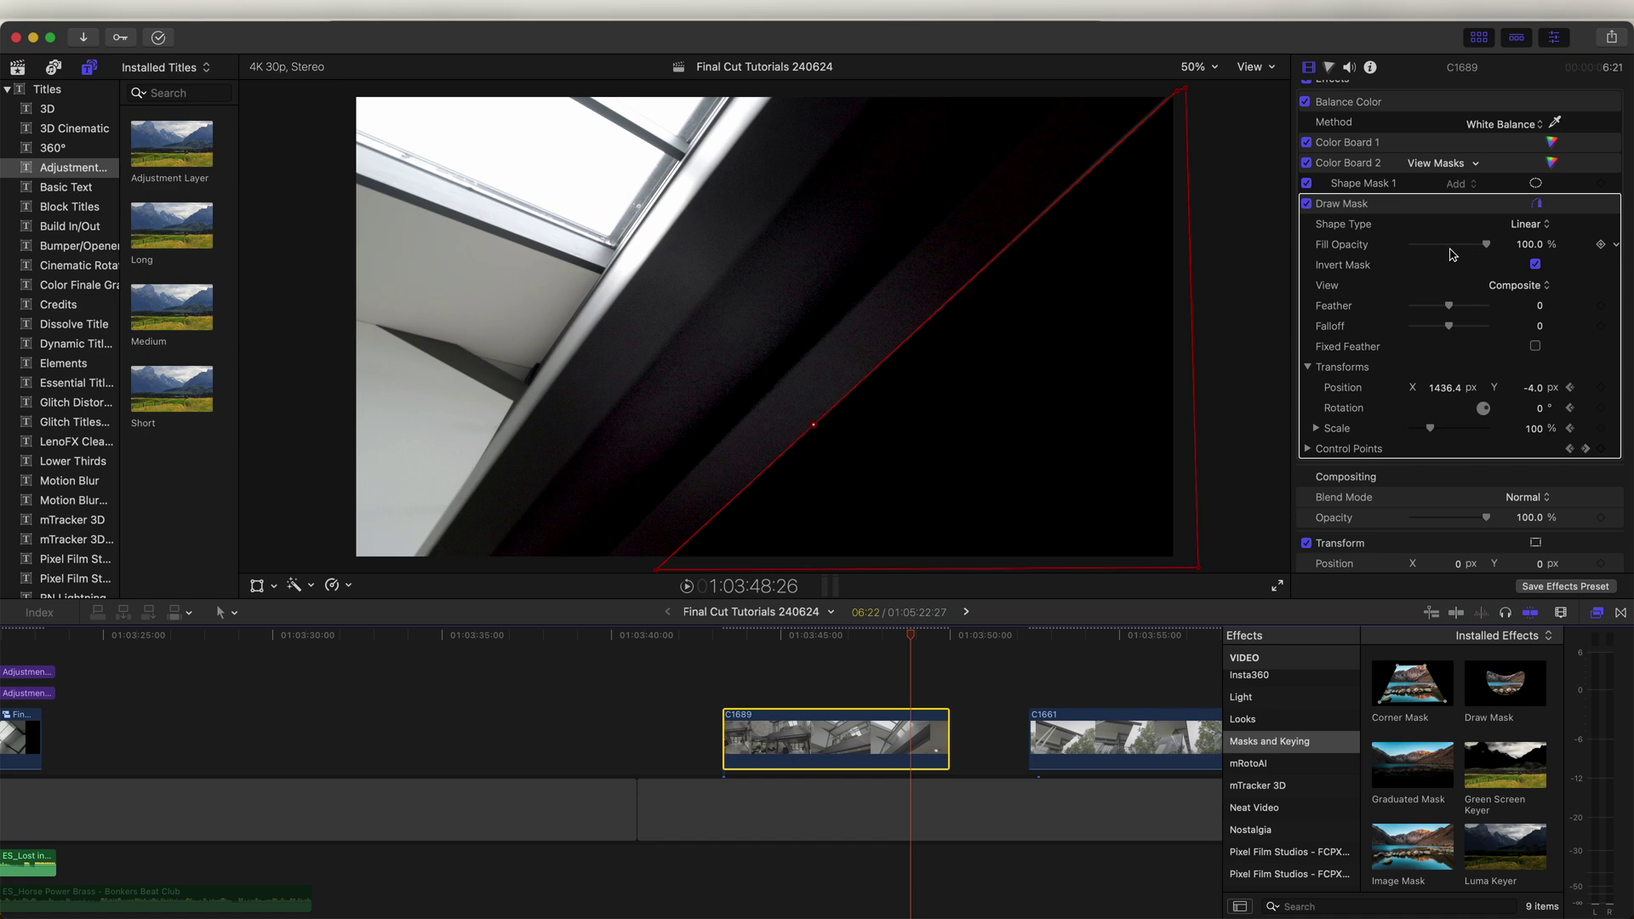
Set the mask's Fill Opacity to 0% at 1:03:47:16 and add a keyframe for it.
drag(1444, 249, 1489, 250)
drag(894, 637, 866, 638)
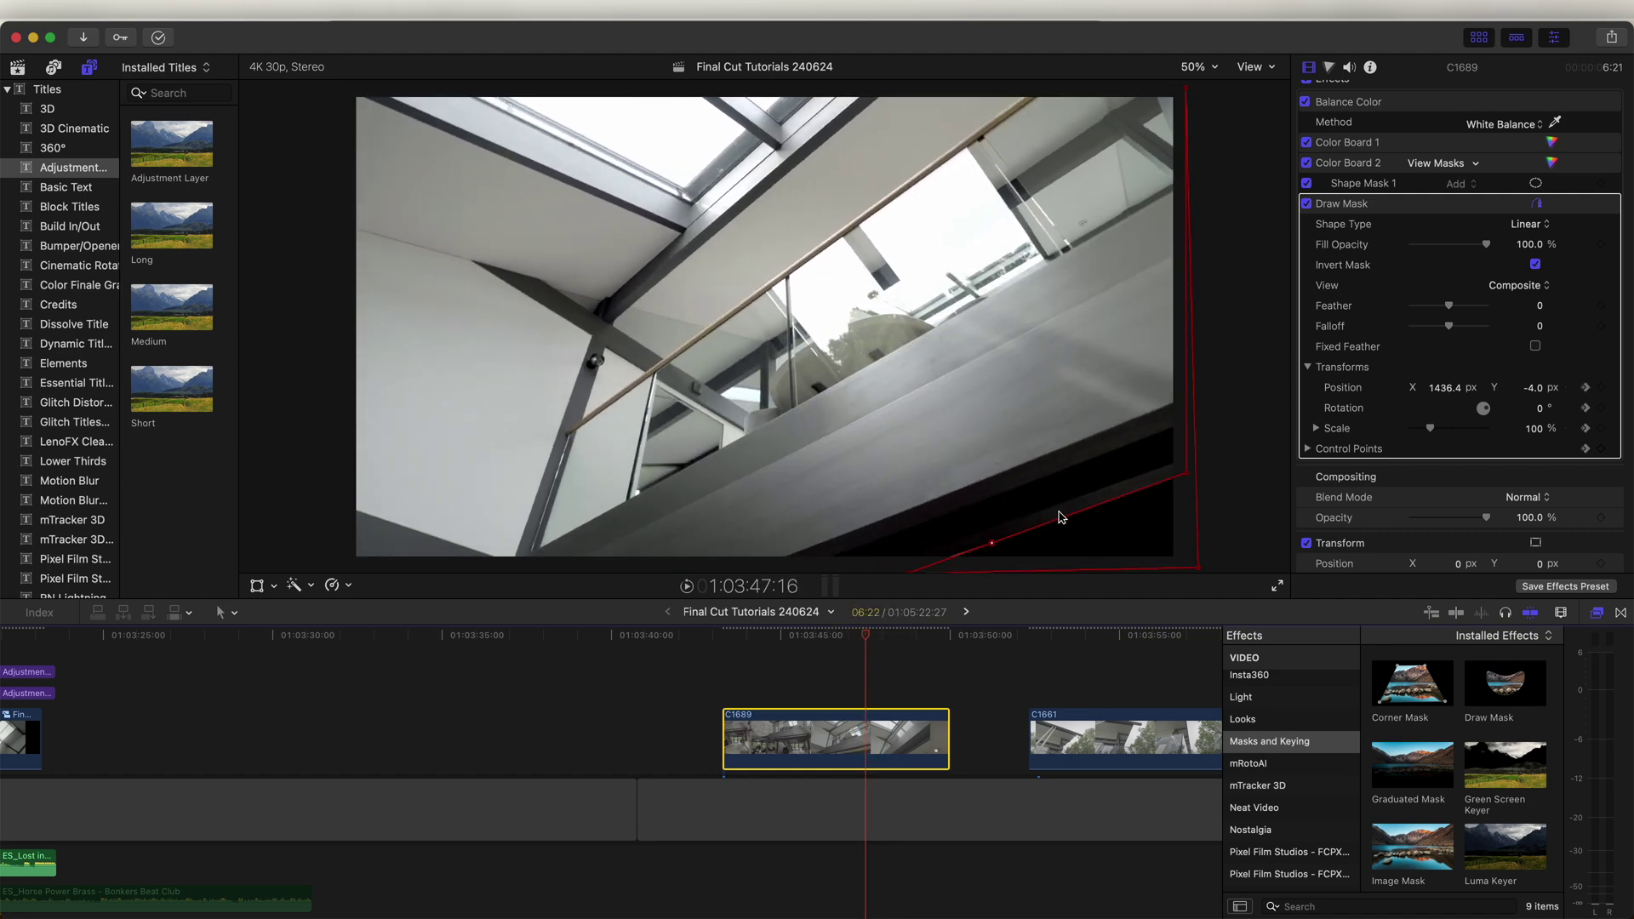
drag(1464, 248, 1355, 248)
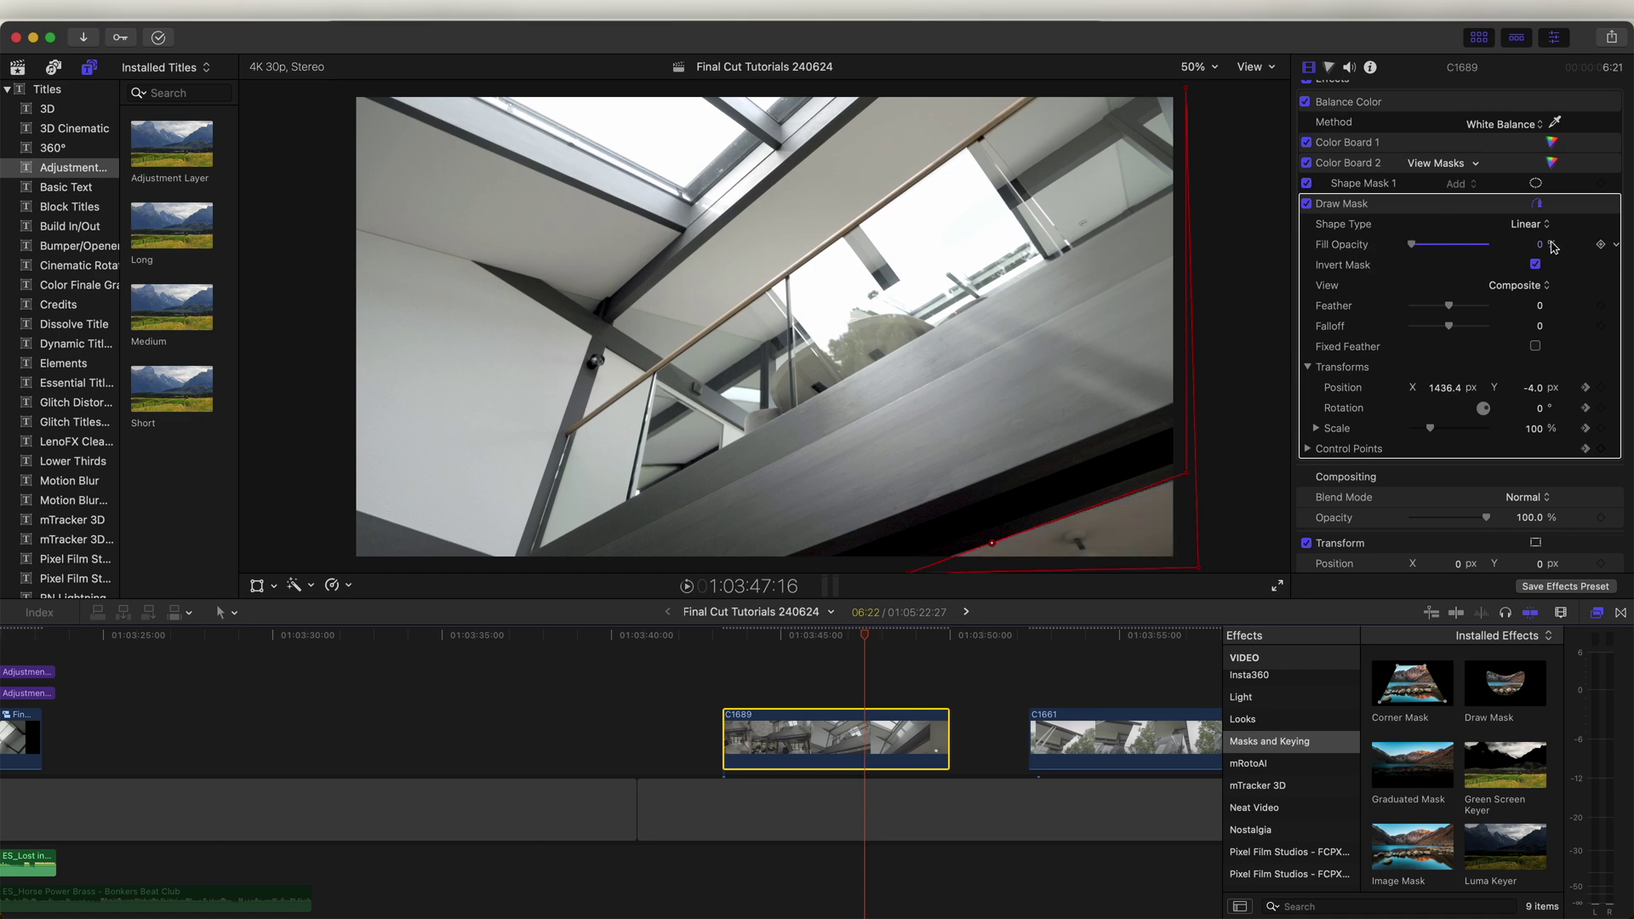
click(1602, 245)
Raise the mask's Fill Opacity to full a few frames after 1:03:47:16 and step through the fade to check it.
key(Right)
key(Right)
key(Right)
key(Right)
key(Right)
drag(1411, 244, 1517, 248)
key(Left)
key(Left)
key(Left)
key(Left)
key(Left)
key(Left)
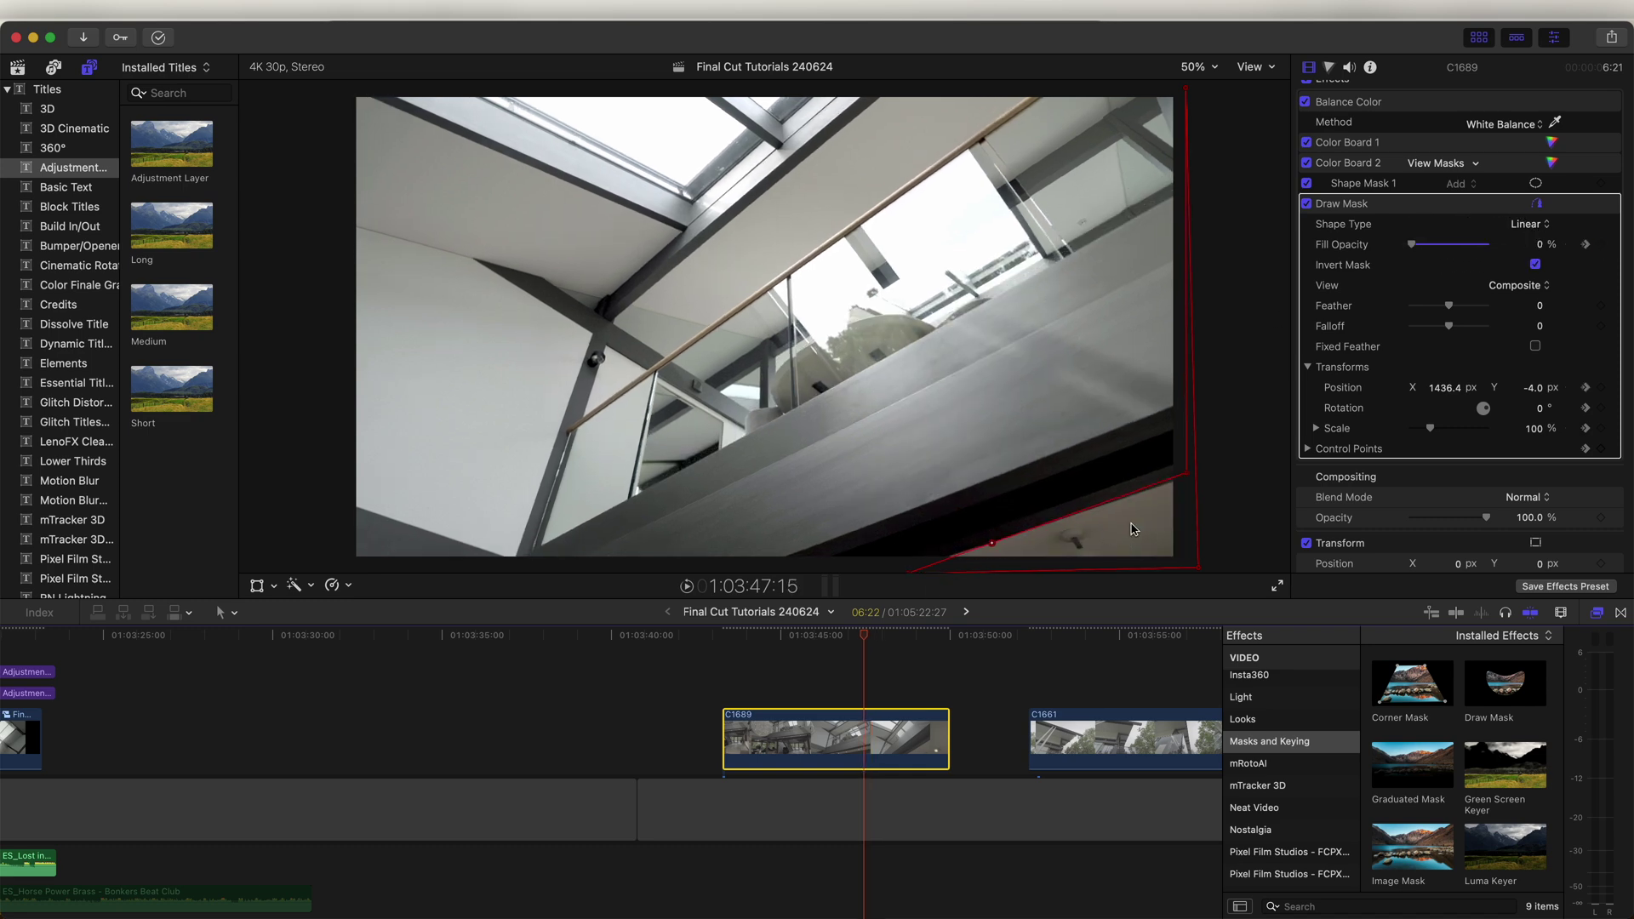
key(Right)
key(Right)
key(Right)
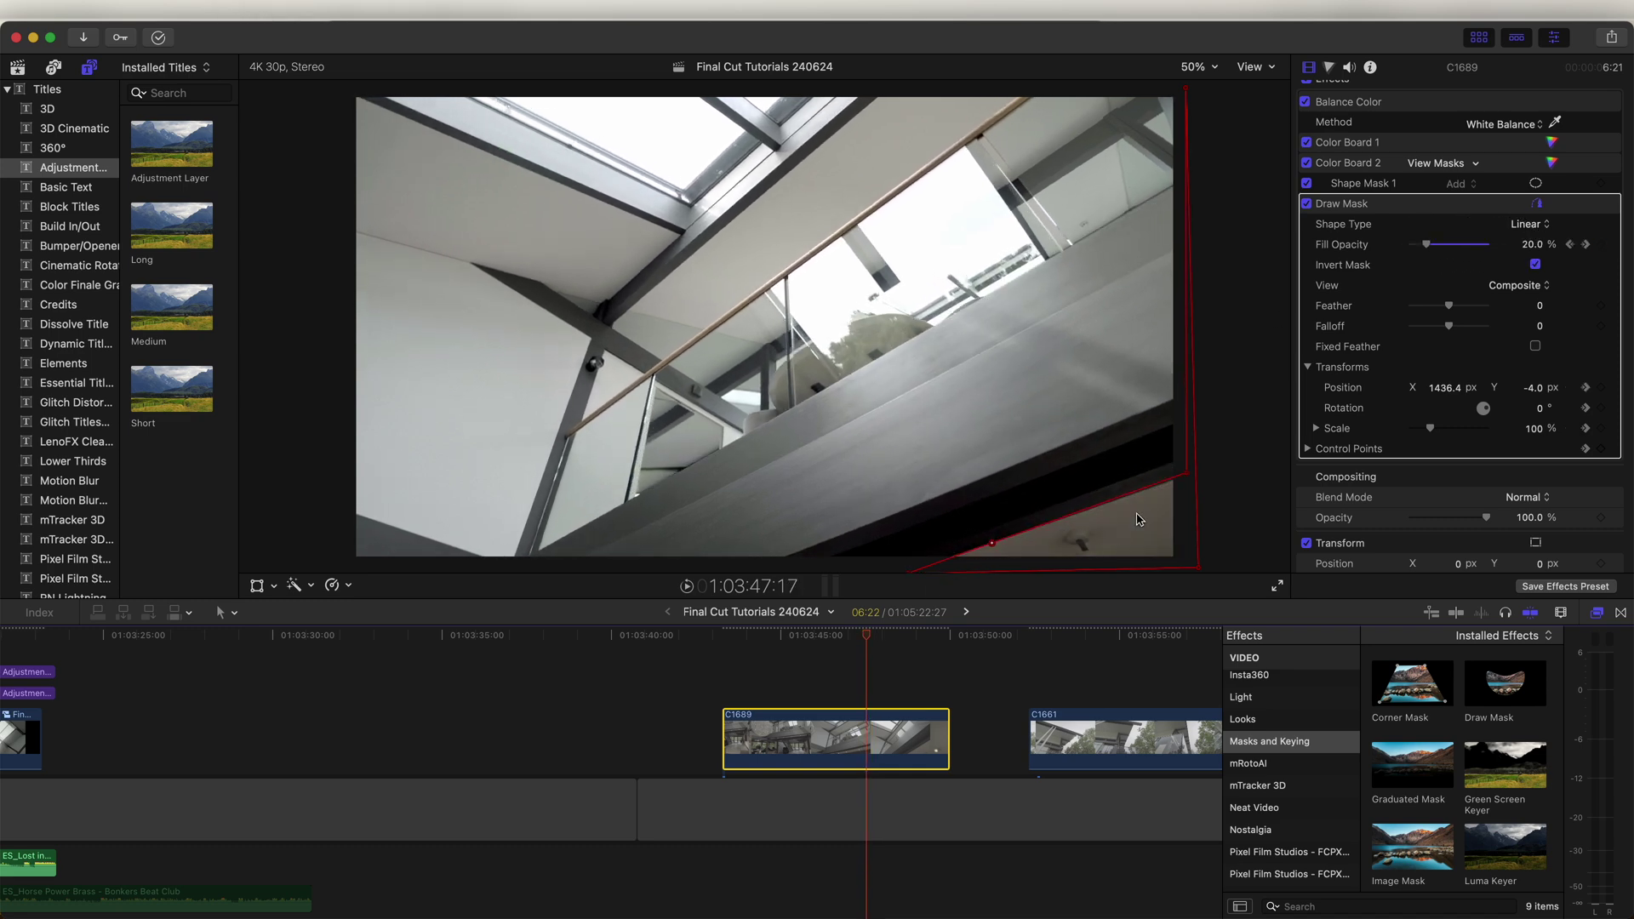
Move clip C1661 earlier so it sits beneath the second half of C1689 and check the masked reveal around 1:03:48:18.
drag(867, 636, 883, 635)
scroll(915, 712, right, 5)
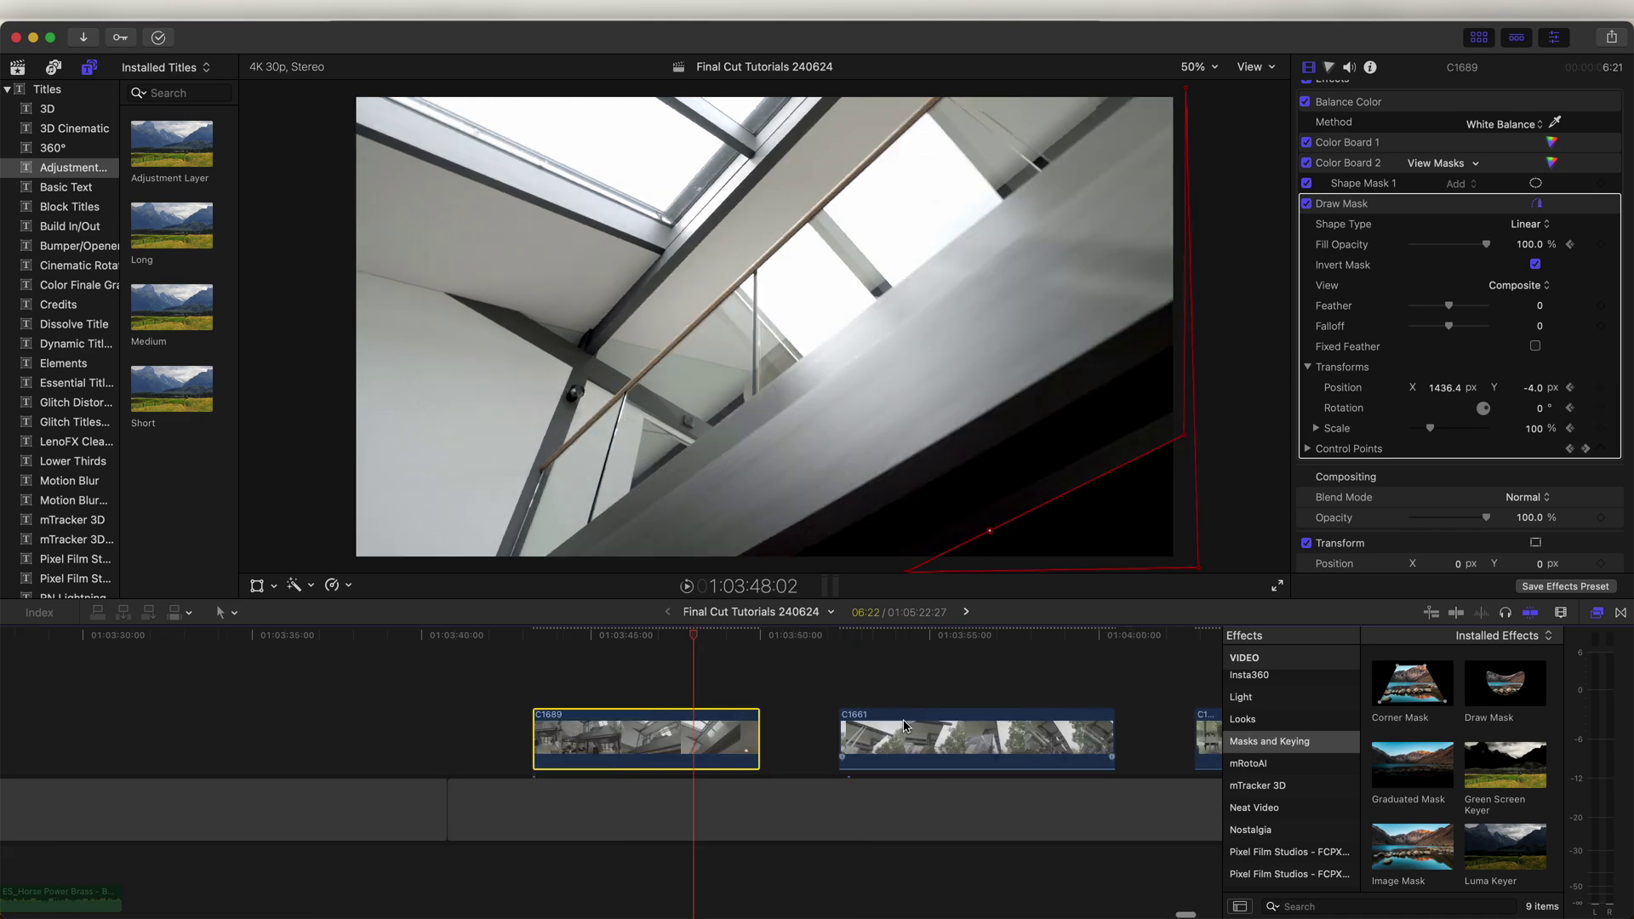
drag(898, 740, 697, 699)
mouse_move(696, 635)
mouse_down()
mouse_move(757, 637)
mouse_move(711, 636)
mouse_up()
Soften the Draw Mask edge on C1689 with a Feather of 26 and check the result around 1:03:48:13.
click(711, 668)
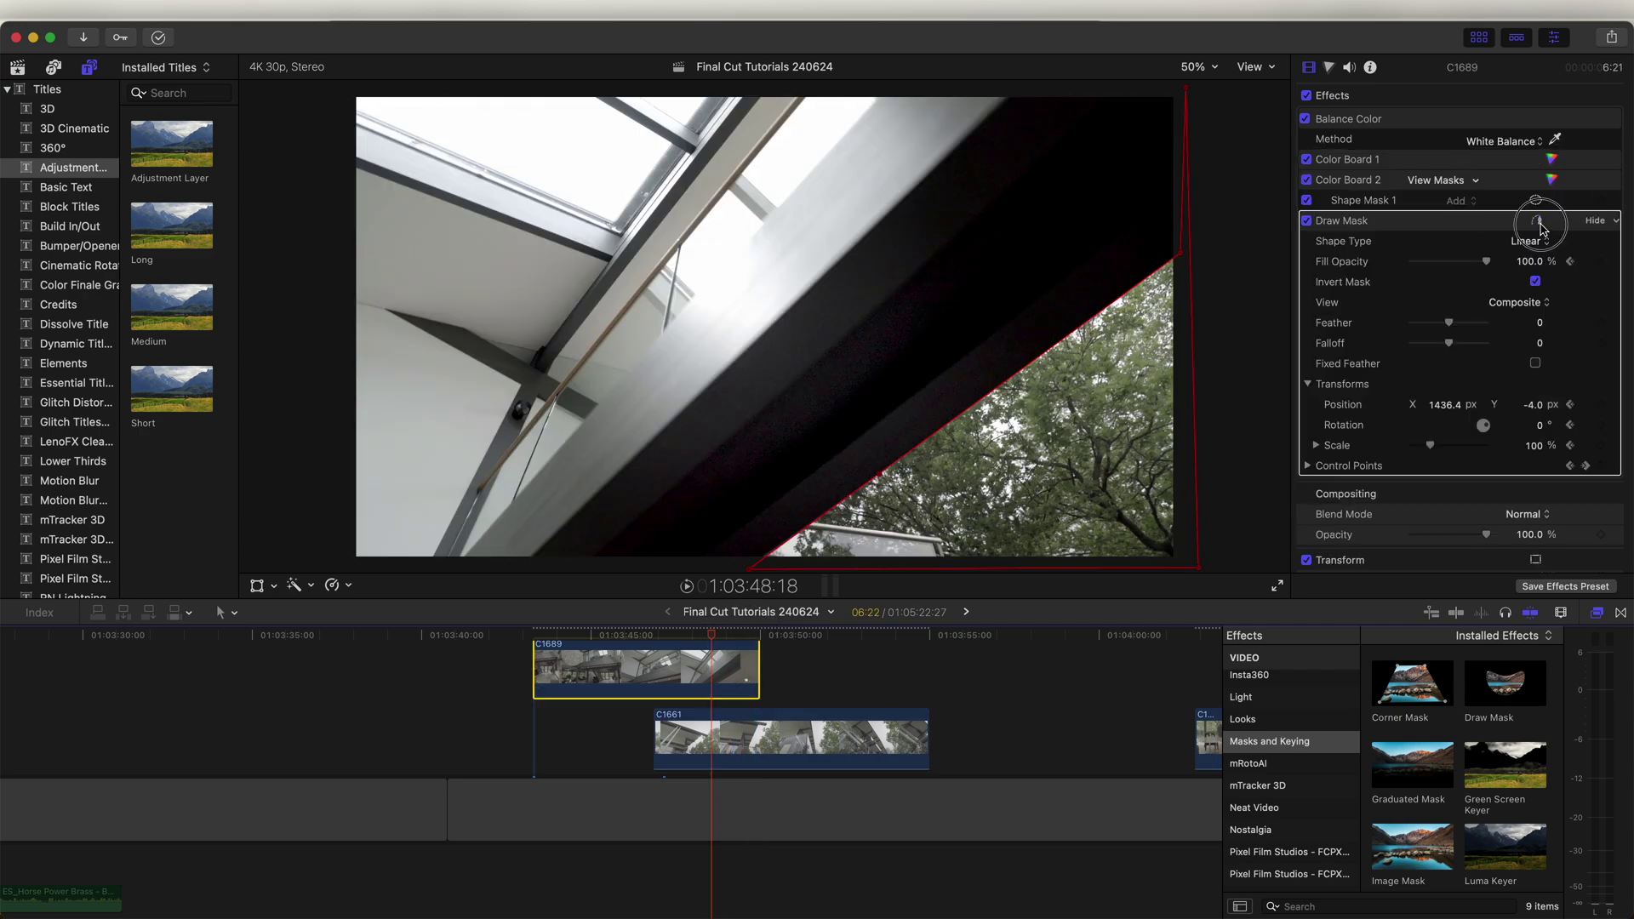
drag(1448, 324, 1457, 325)
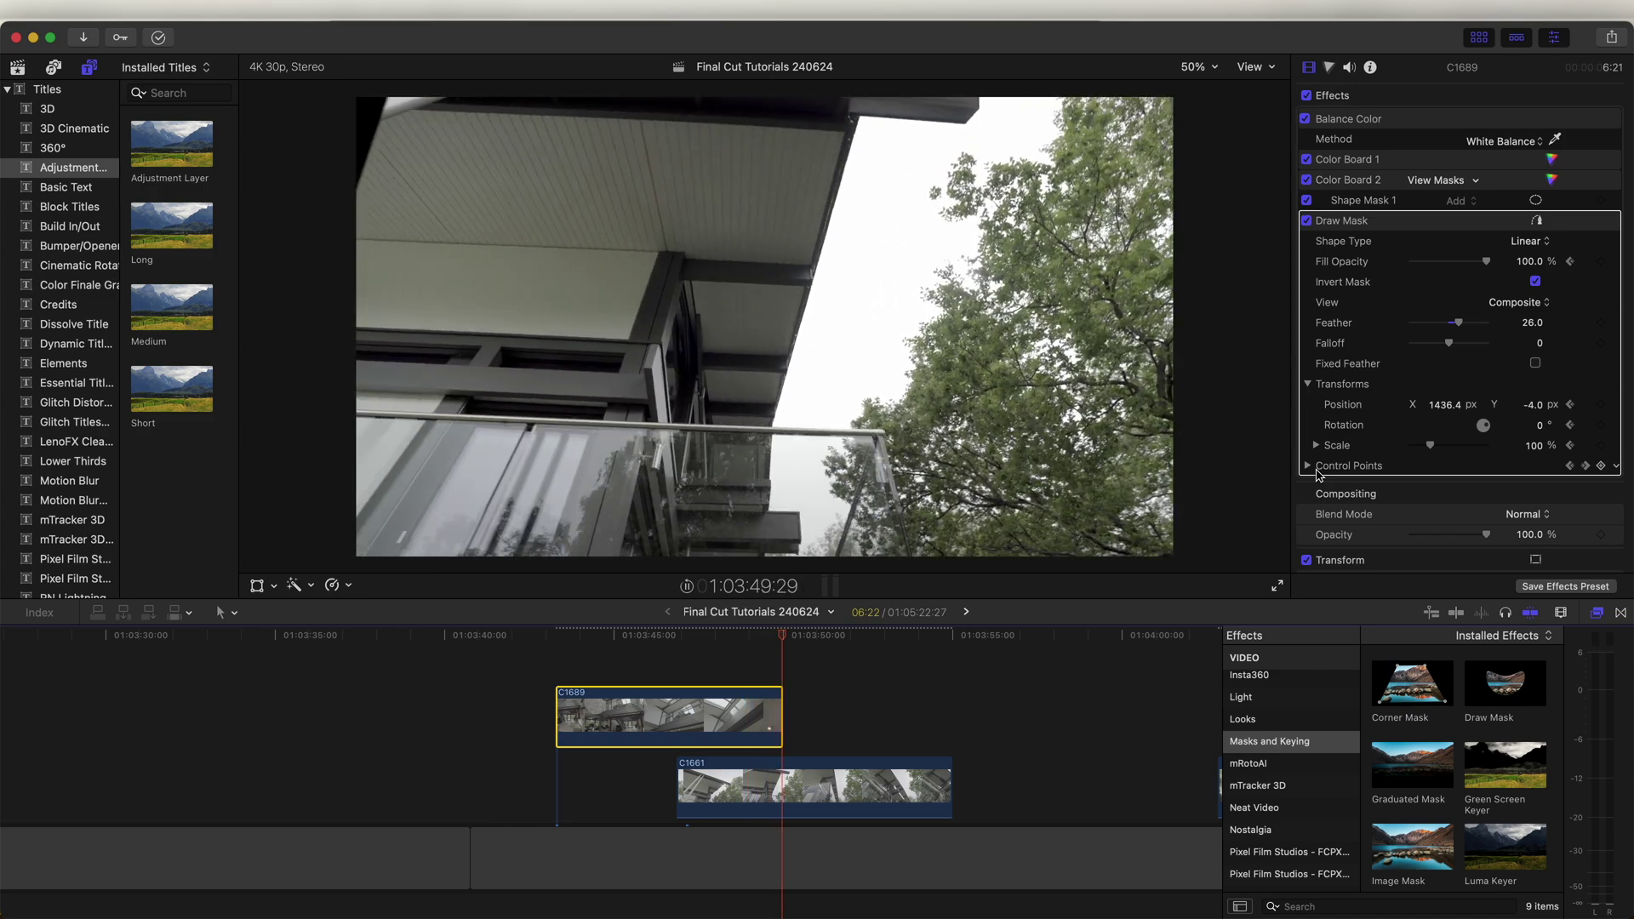
click(729, 630)
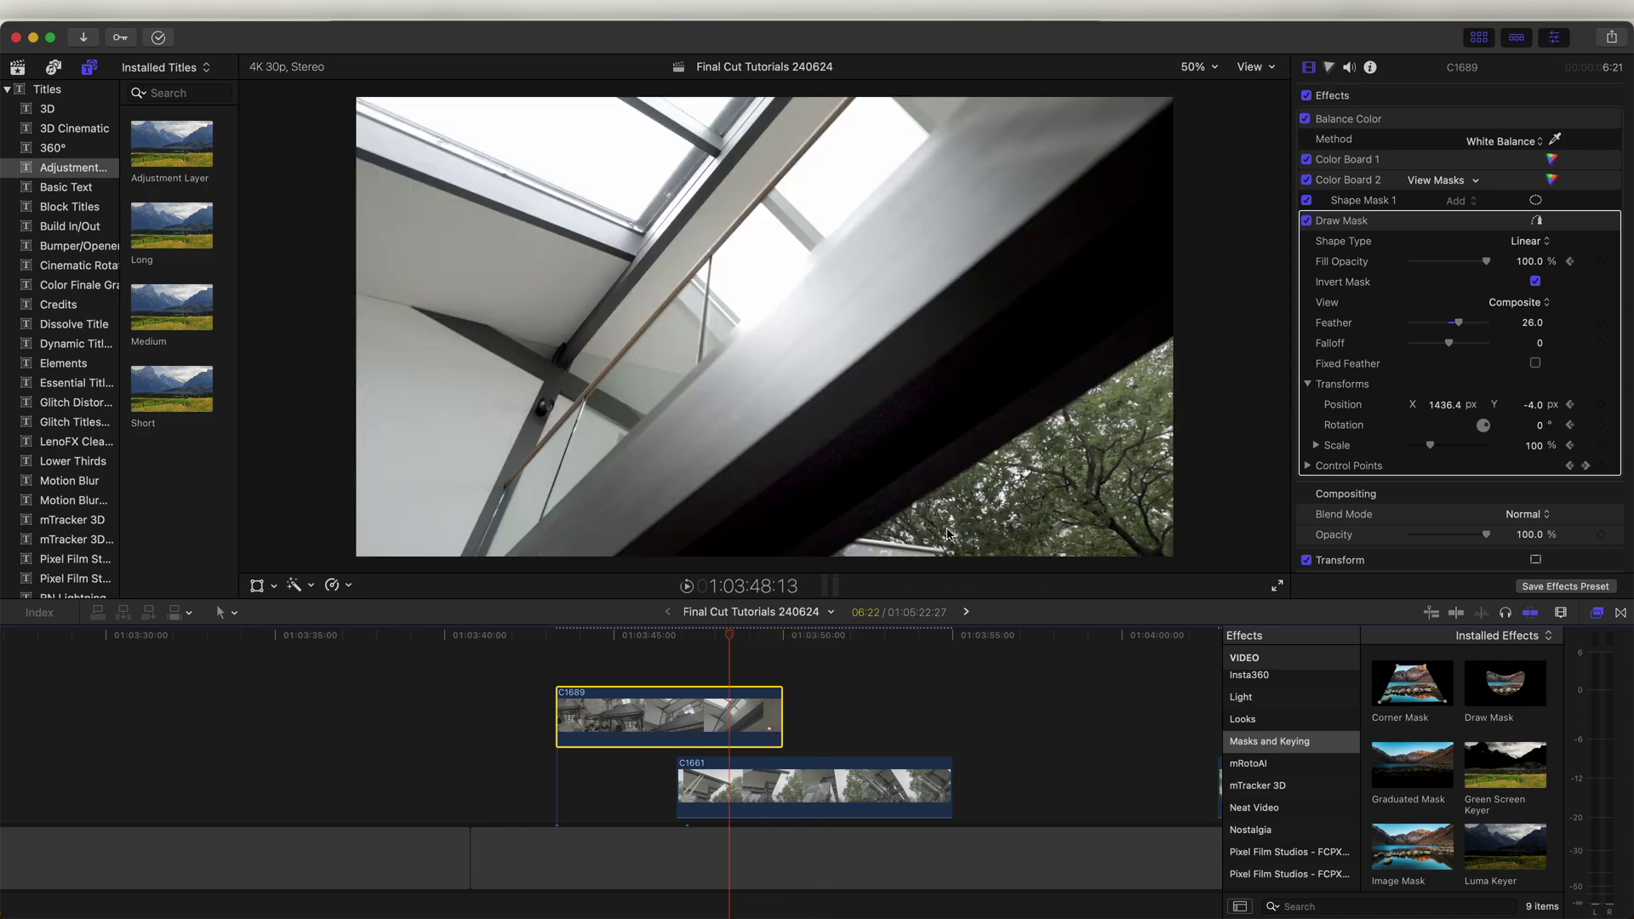
Turn the masked clip C1689 into a new compound clip with the default name.
right_click(721, 721)
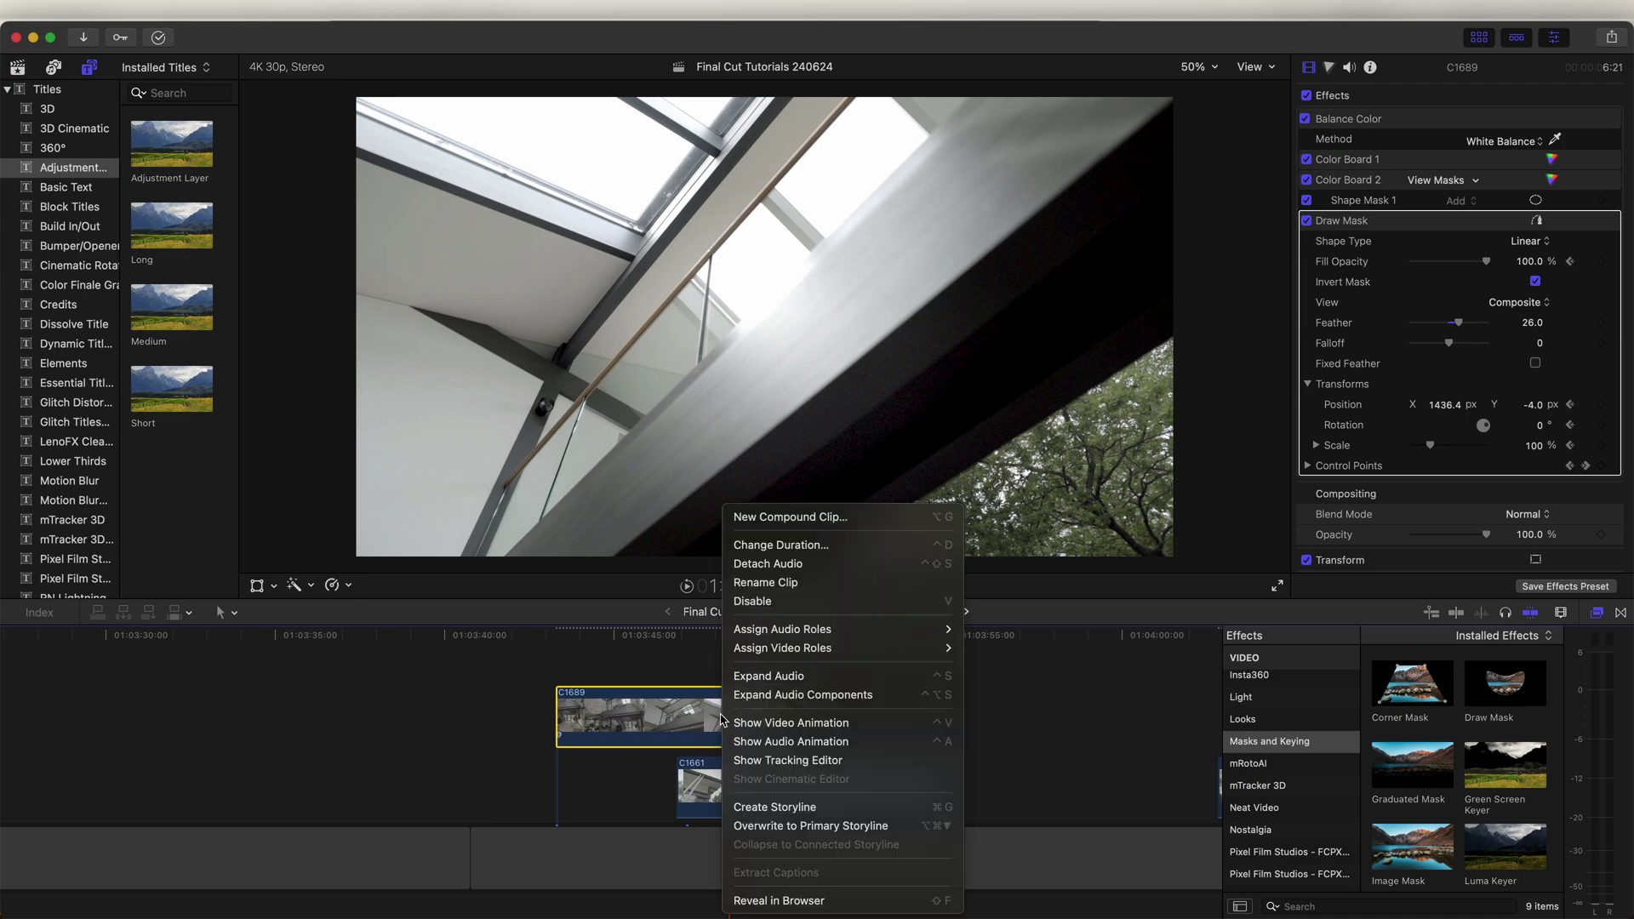
click(754, 517)
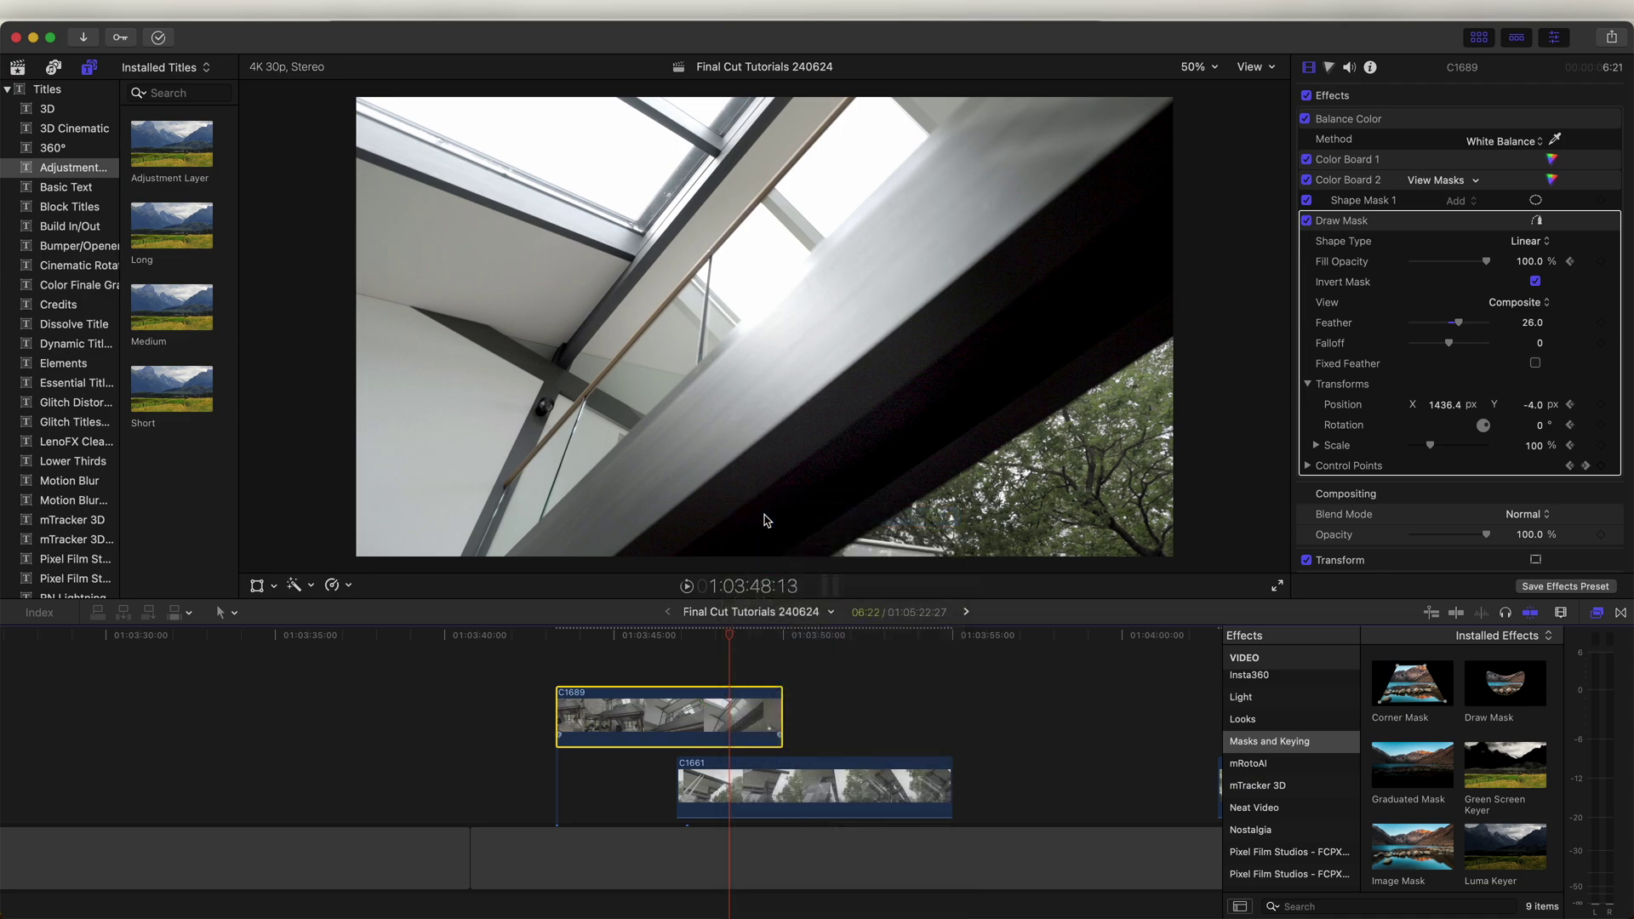
click(1041, 504)
Blade the compound clip's speed at 1:03:47:29 and set the segment after it to Fast 4x.
click(713, 637)
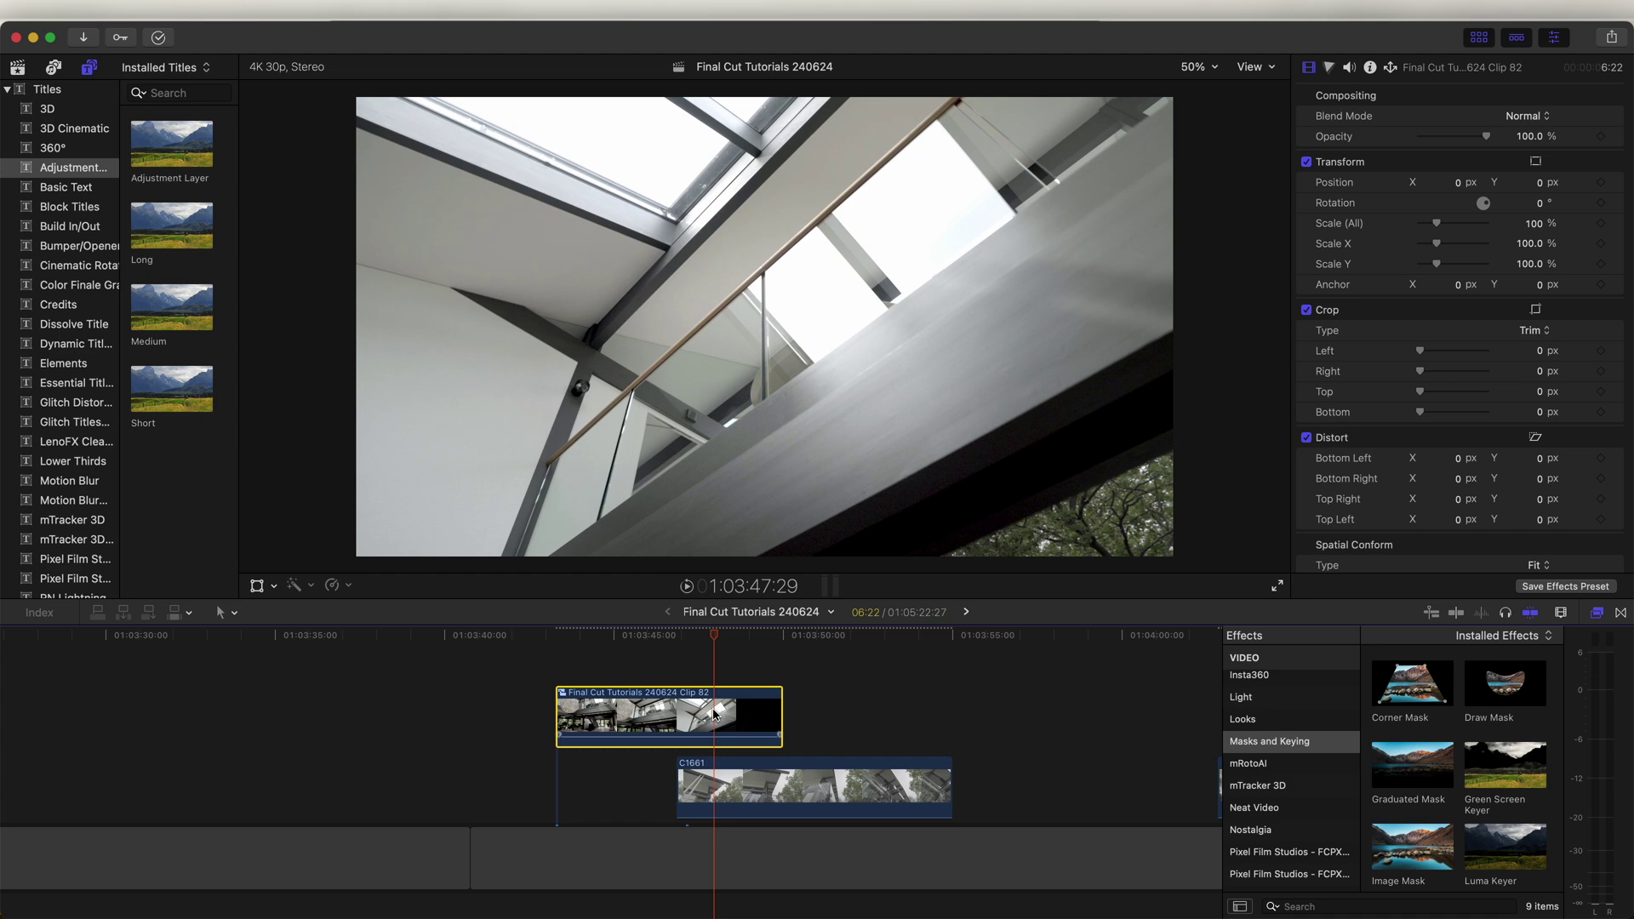
key(super+r)
key(shift+b)
click(758, 678)
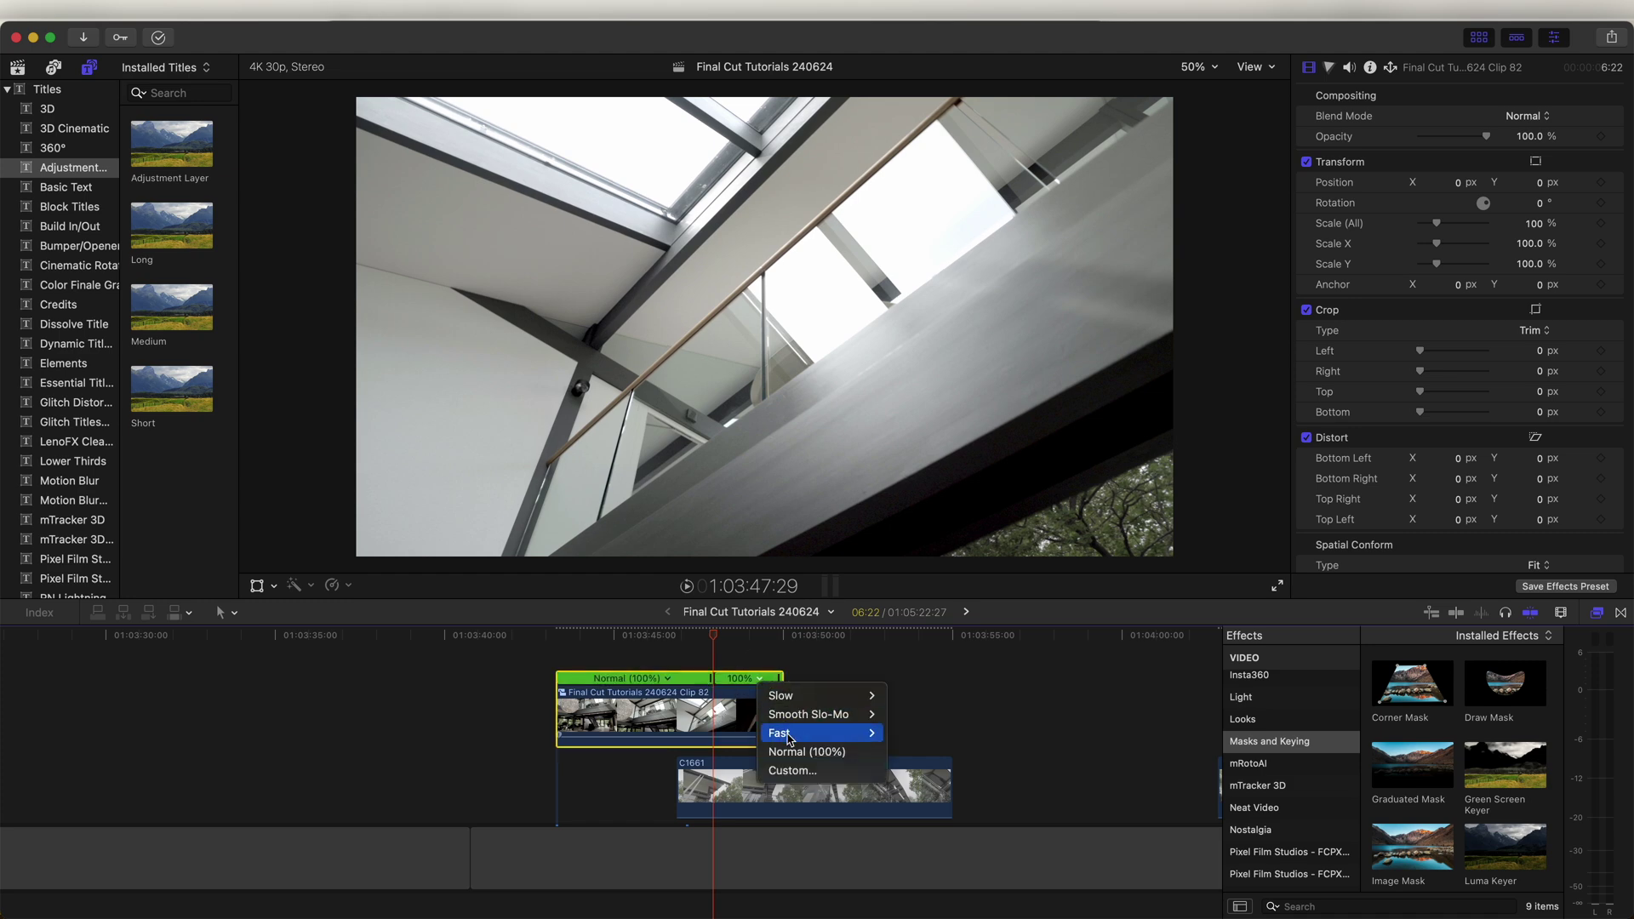
mouse_move(790, 739)
click(901, 753)
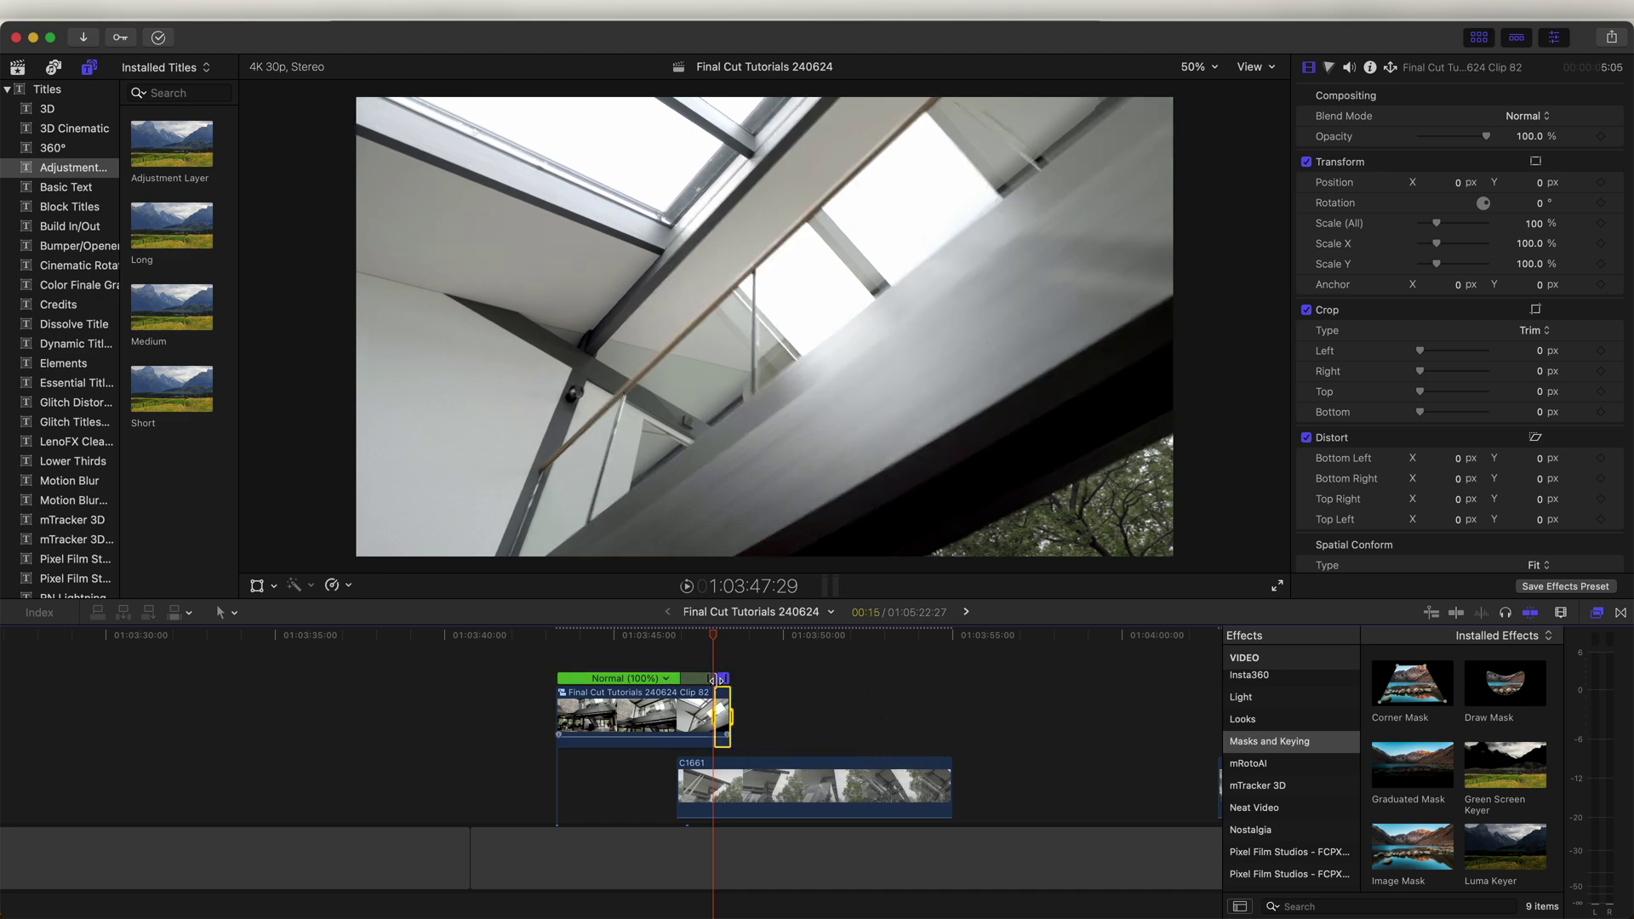
Adjust the compound clip's speed transition so the ramp into the fast segment starts earlier.
drag(721, 678, 725, 679)
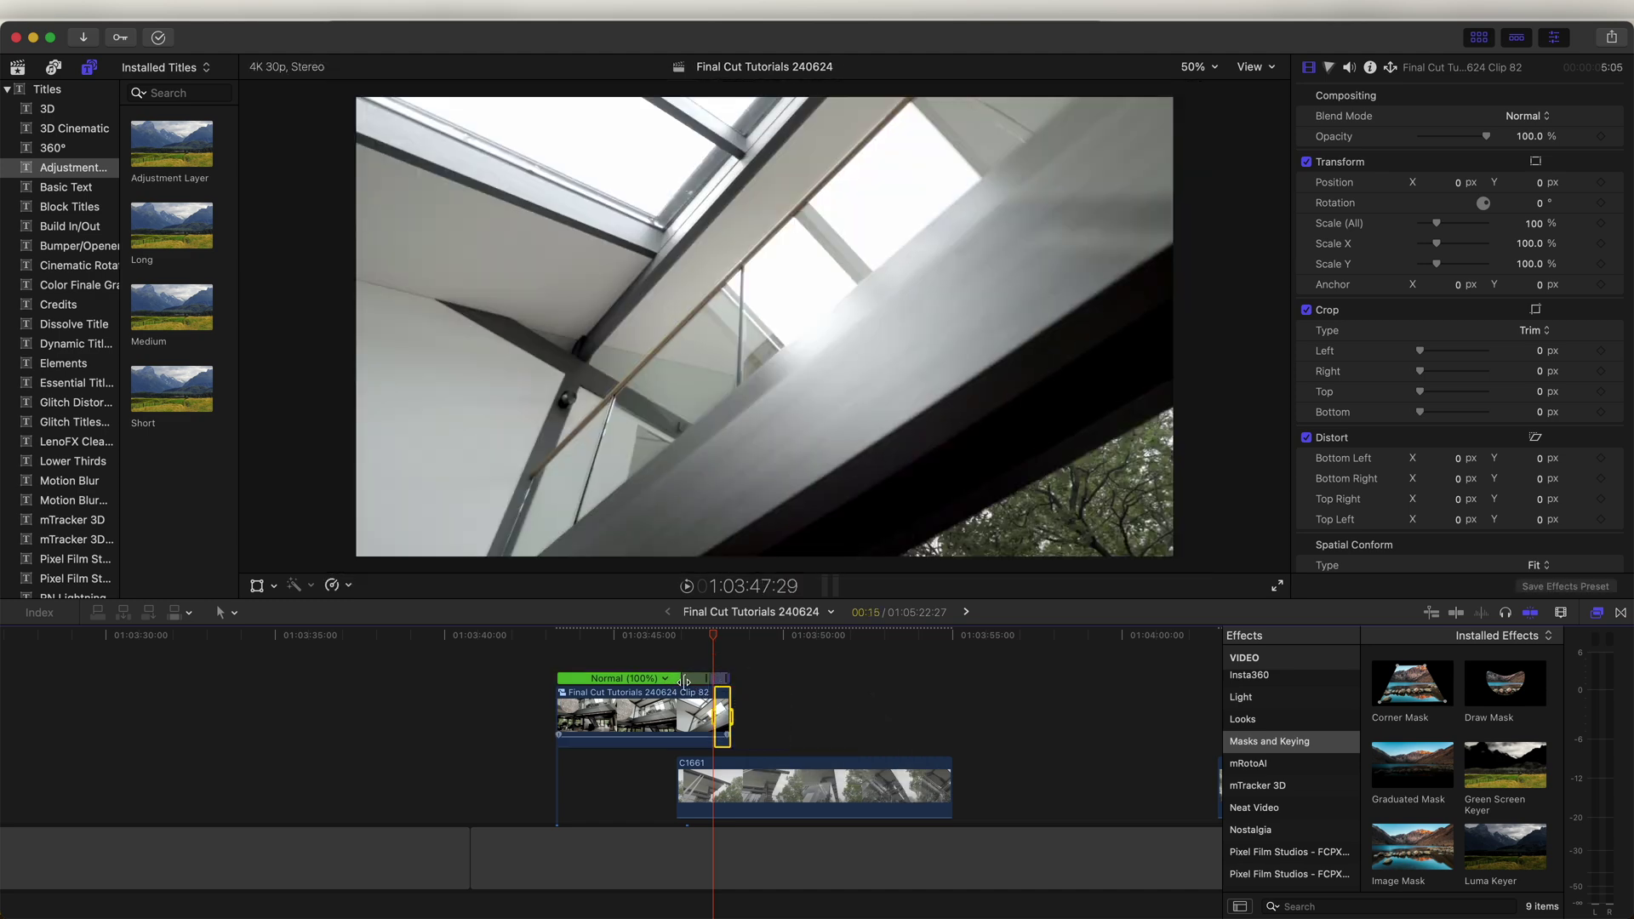
drag(683, 680, 672, 680)
key(super+=)
key(super+=)
mouse_move(776, 680)
mouse_down()
mouse_move(721, 686)
mouse_move(778, 686)
mouse_up()
Shift clip C1661 about one second earlier, blade its speed at 1:03:49:28 and set the first segment to Fast 4x.
click(679, 781)
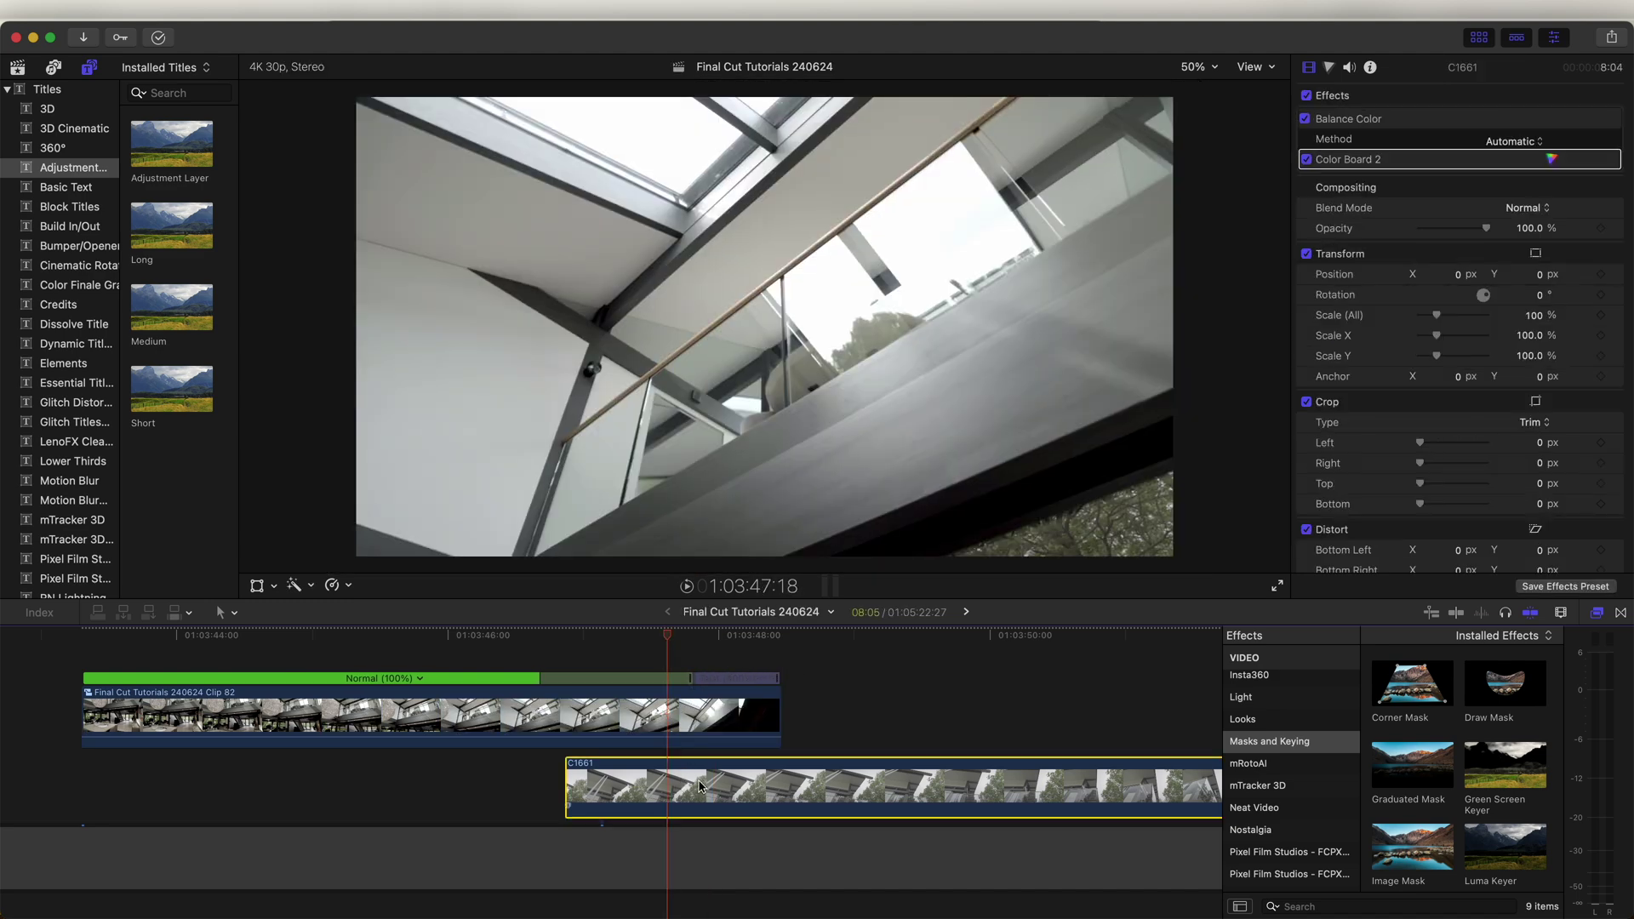
drag(679, 783, 552, 783)
click(985, 775)
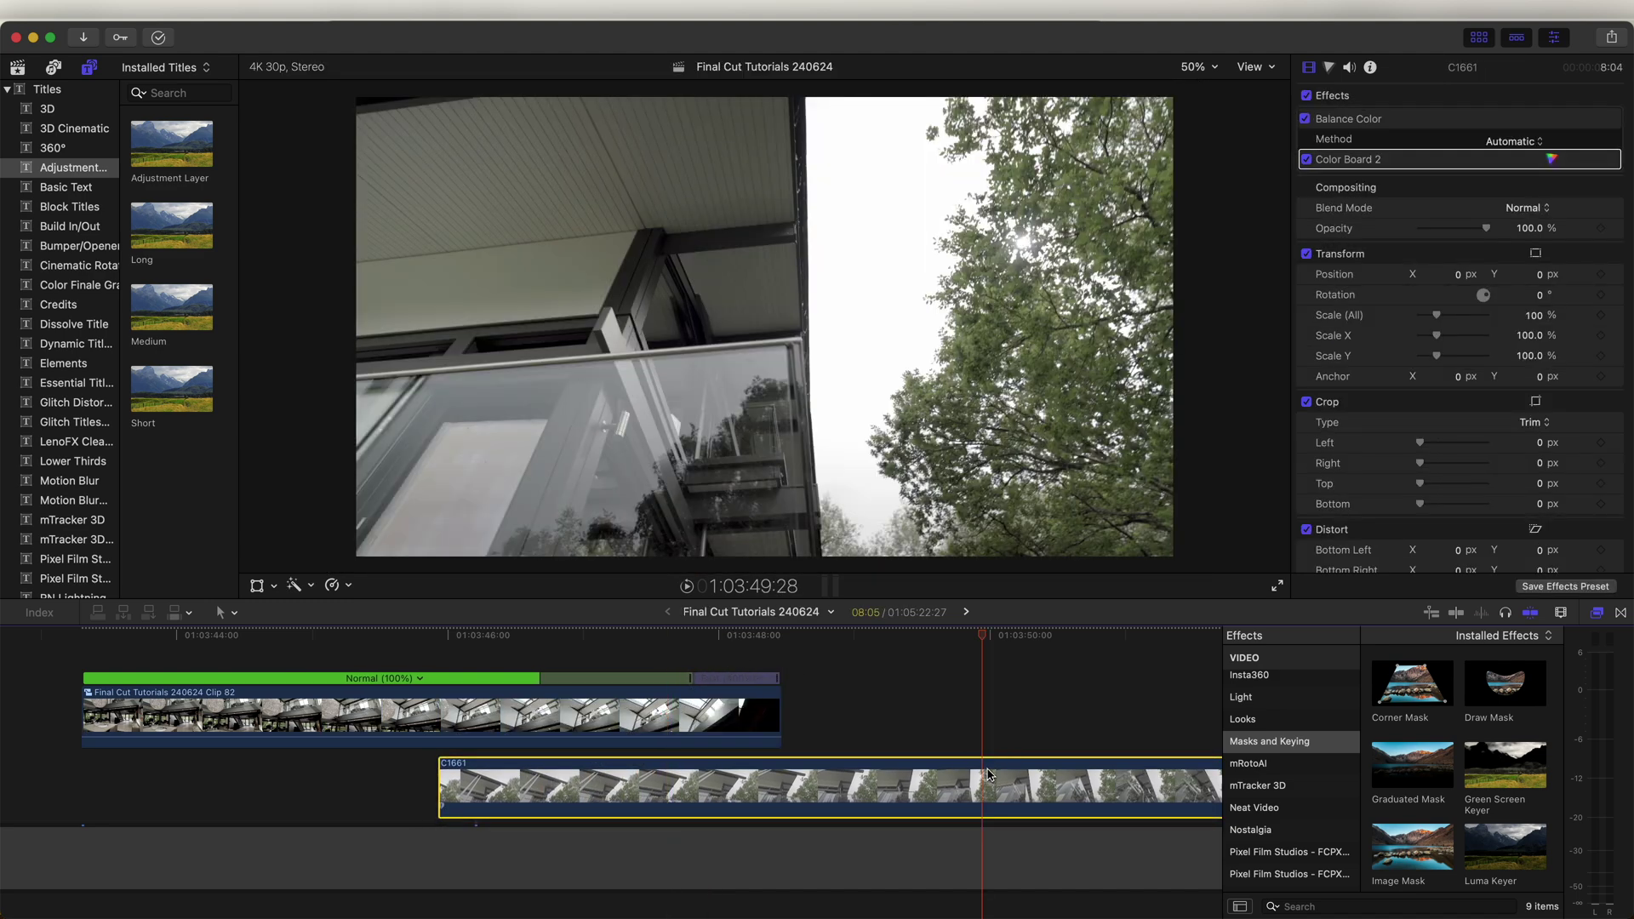
key(shift+b)
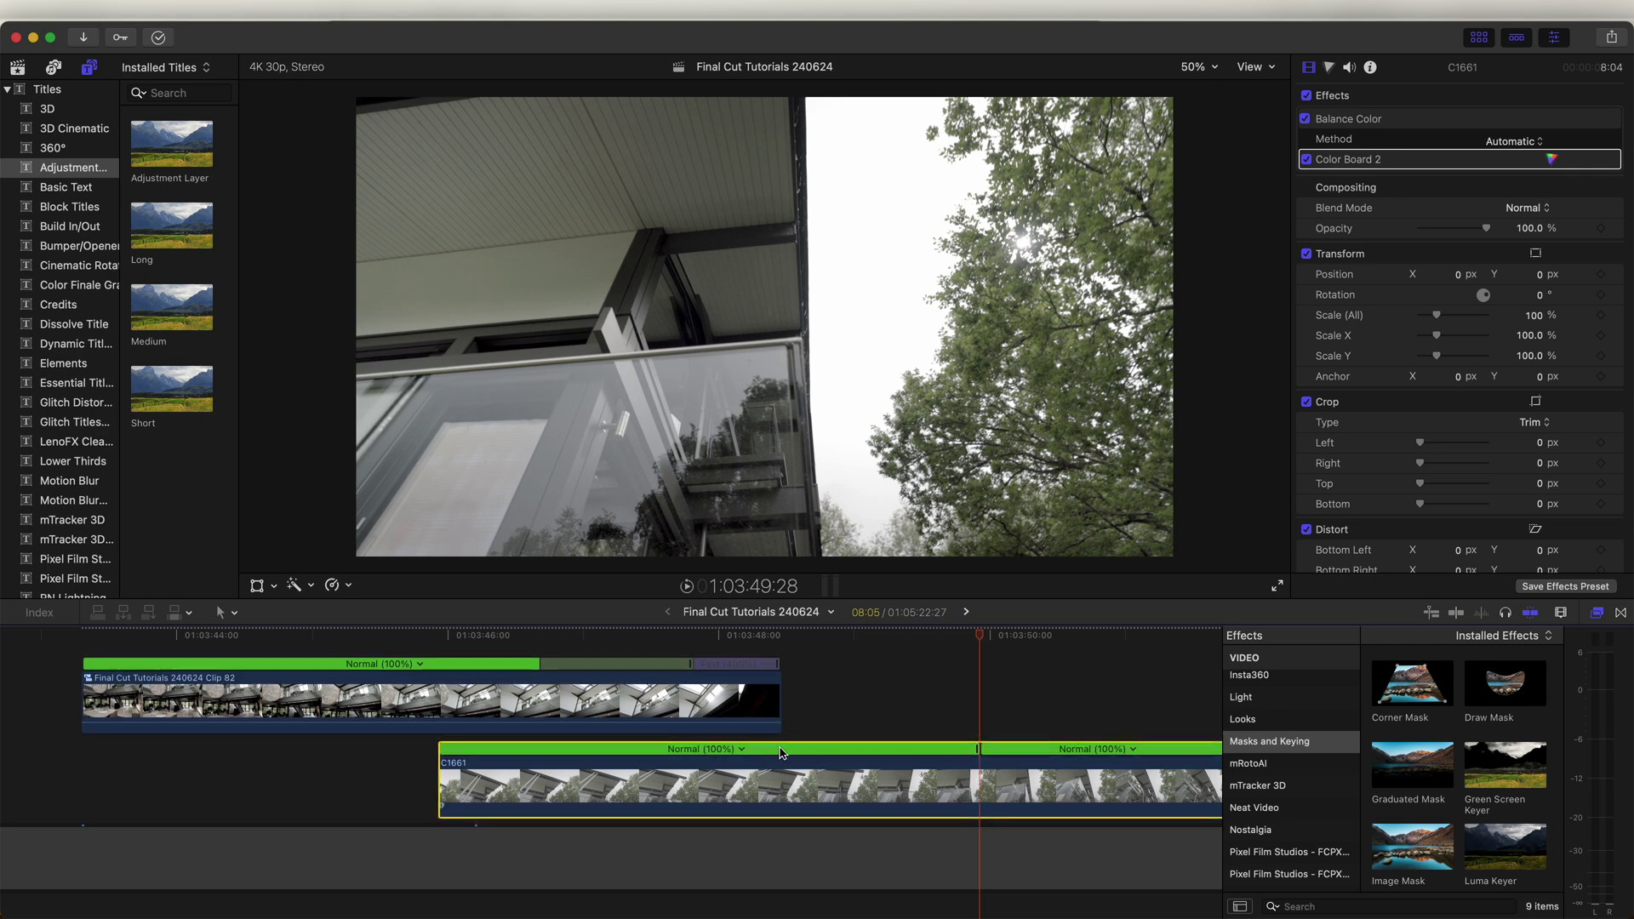
click(782, 752)
mouse_move(779, 806)
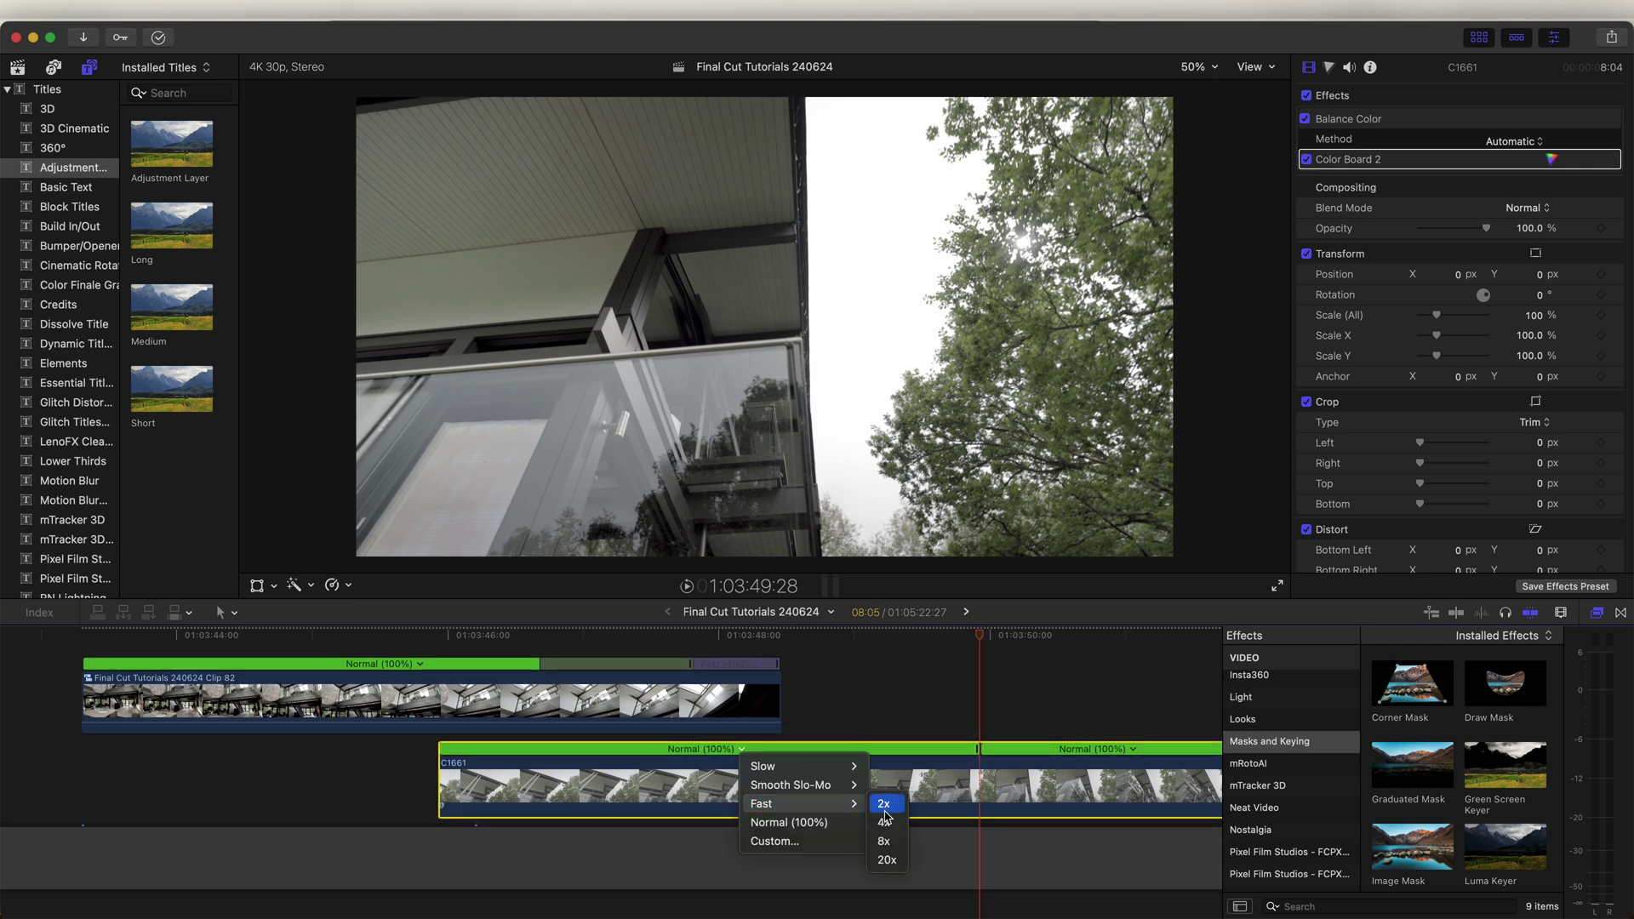
click(888, 823)
Reposition clip C1661 to start at about 1:03:47:09 beneath the compound clip's end and play back the transition.
drag(555, 781, 634, 751)
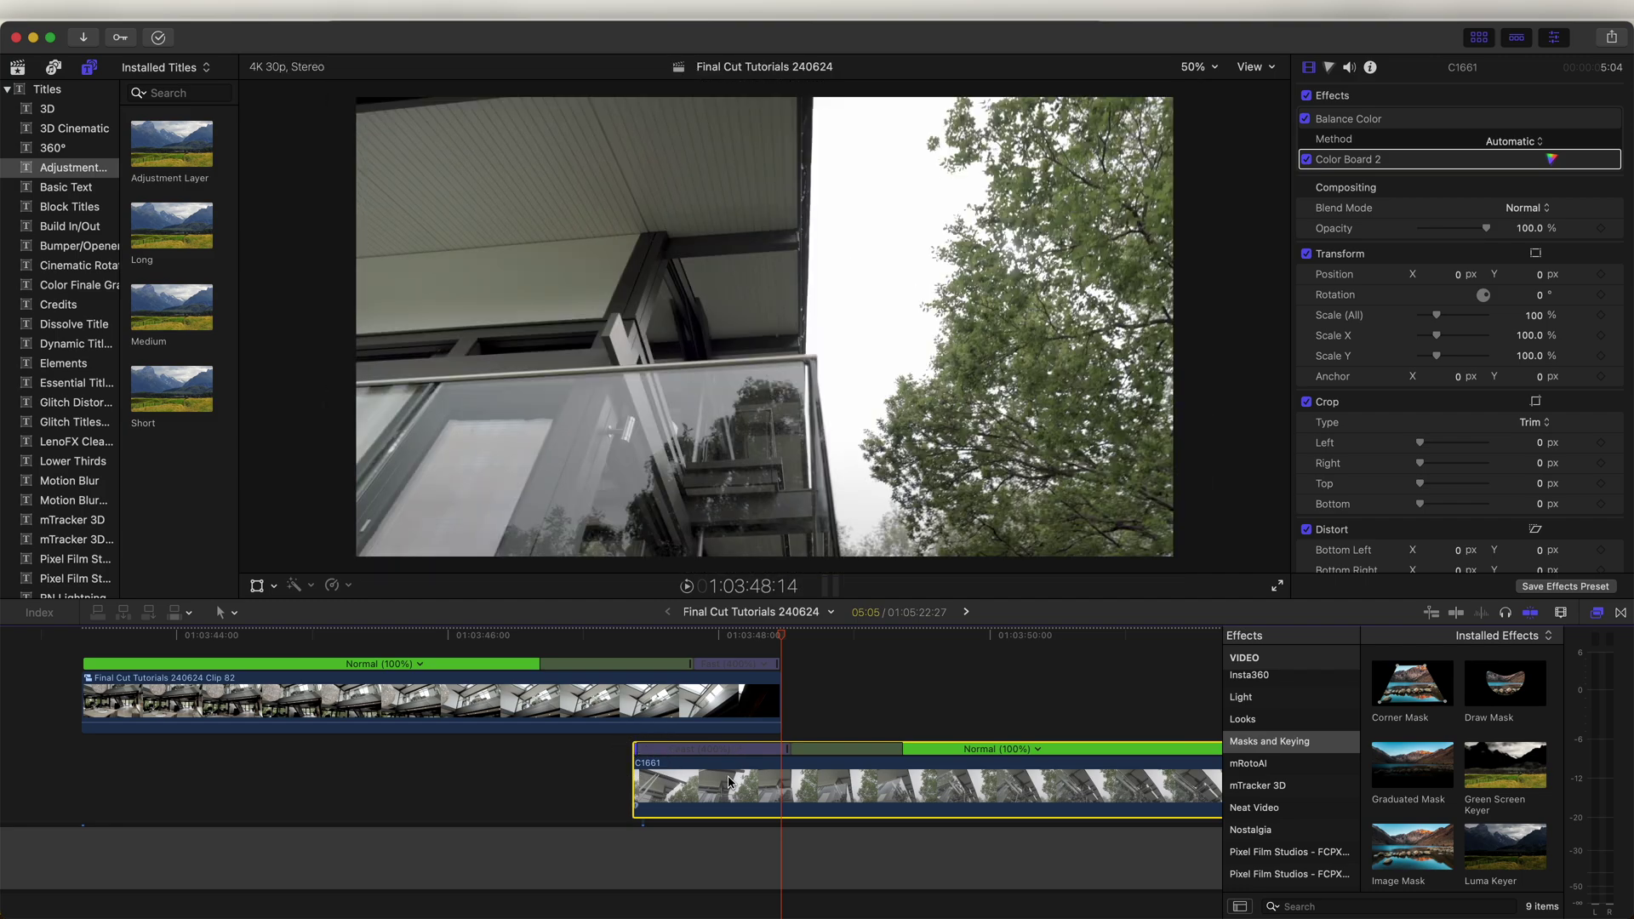
drag(728, 780, 722, 781)
drag(780, 636, 628, 636)
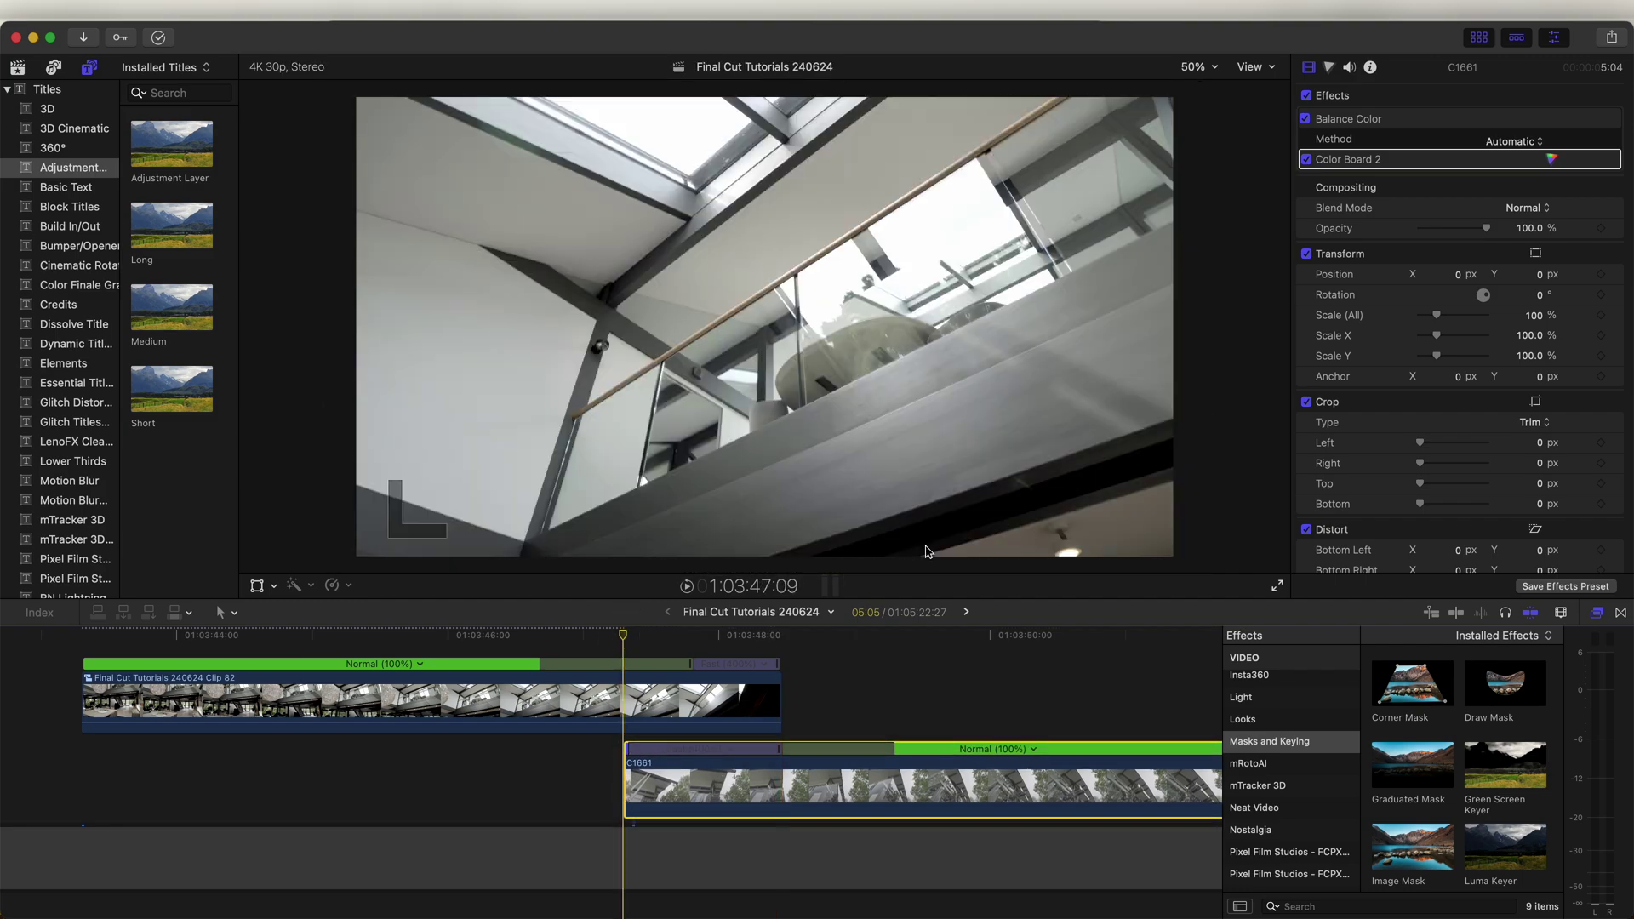
key(space)
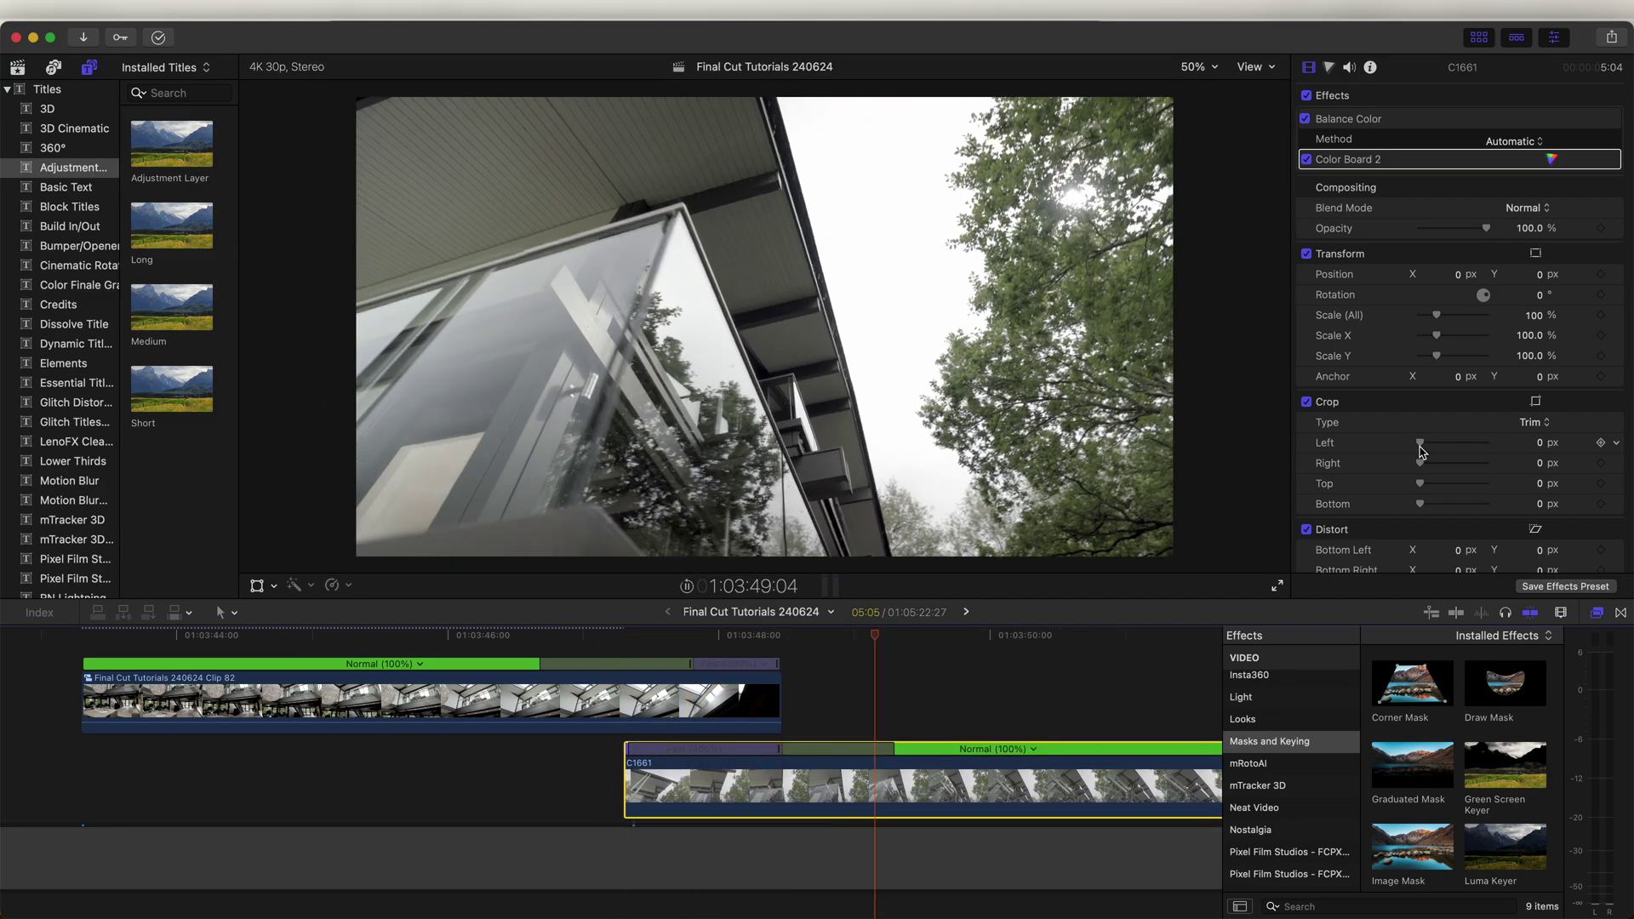
click(628, 635)
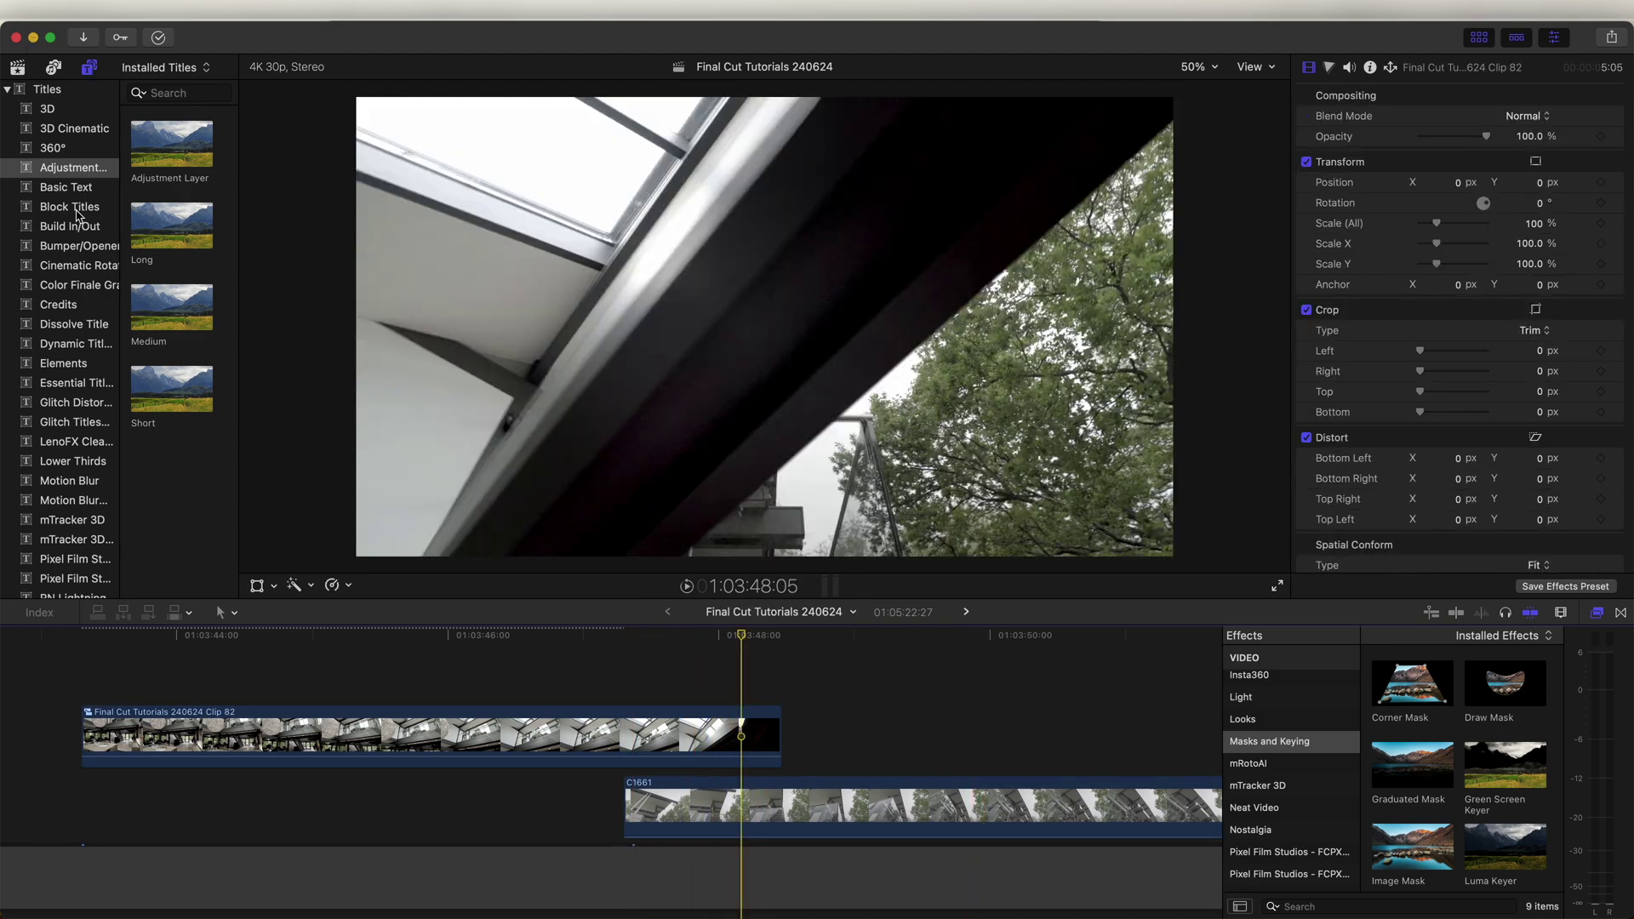
Add the Moderate Motion Blur 2 title above the compound clip's end, trim it to 15 frames and play back the transition.
scroll(77, 214, down, 3)
click(68, 348)
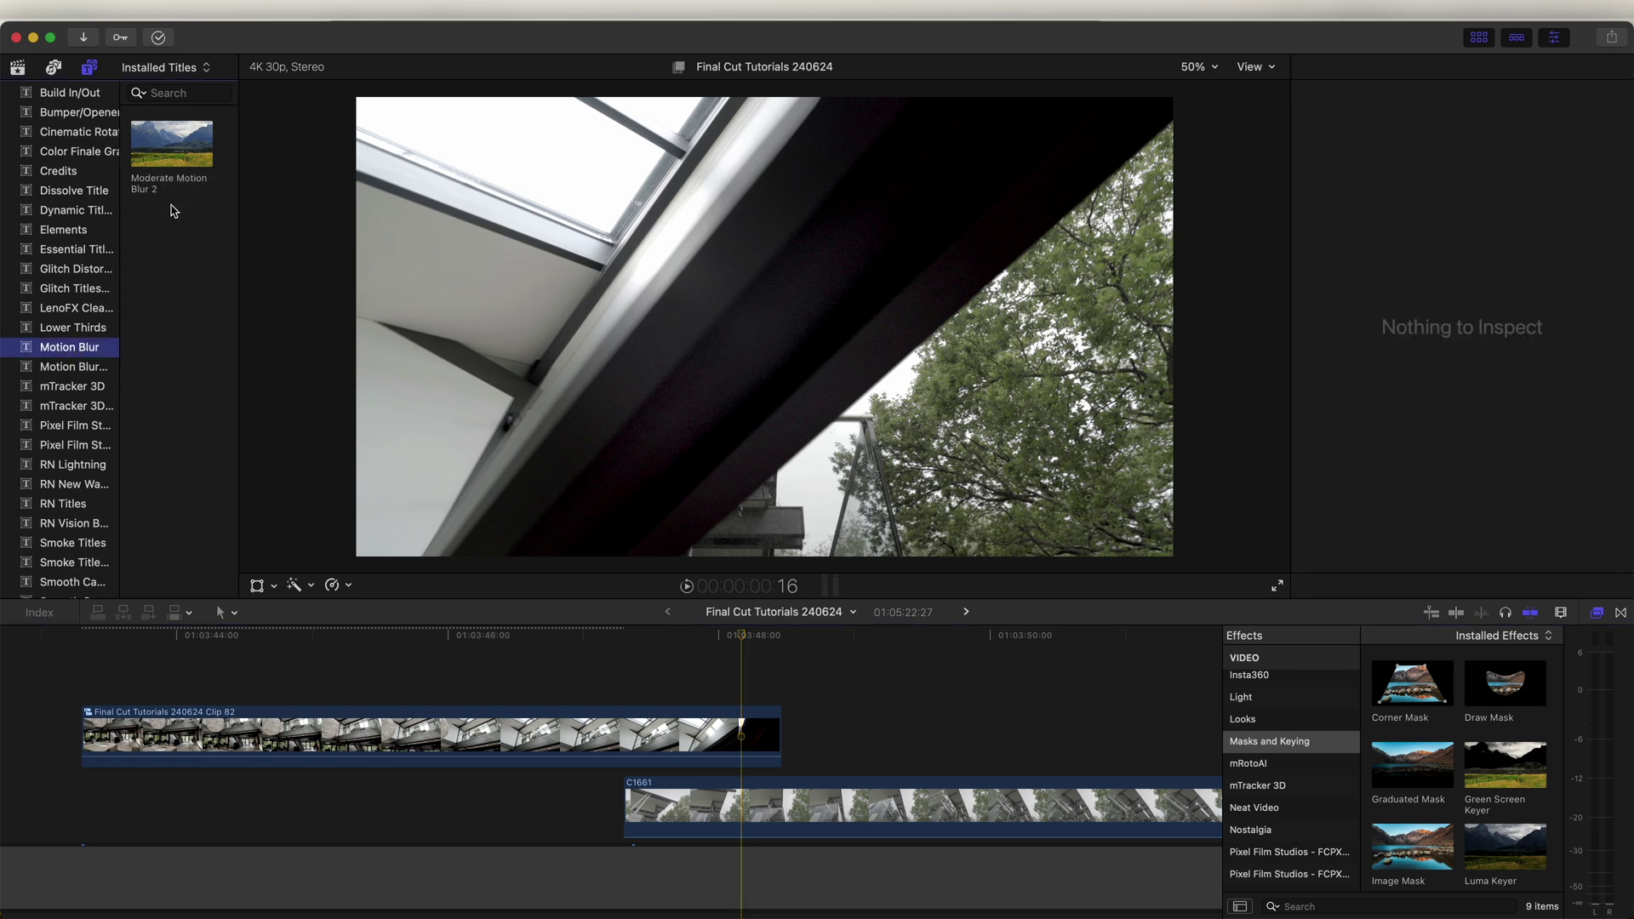
drag(167, 183, 741, 714)
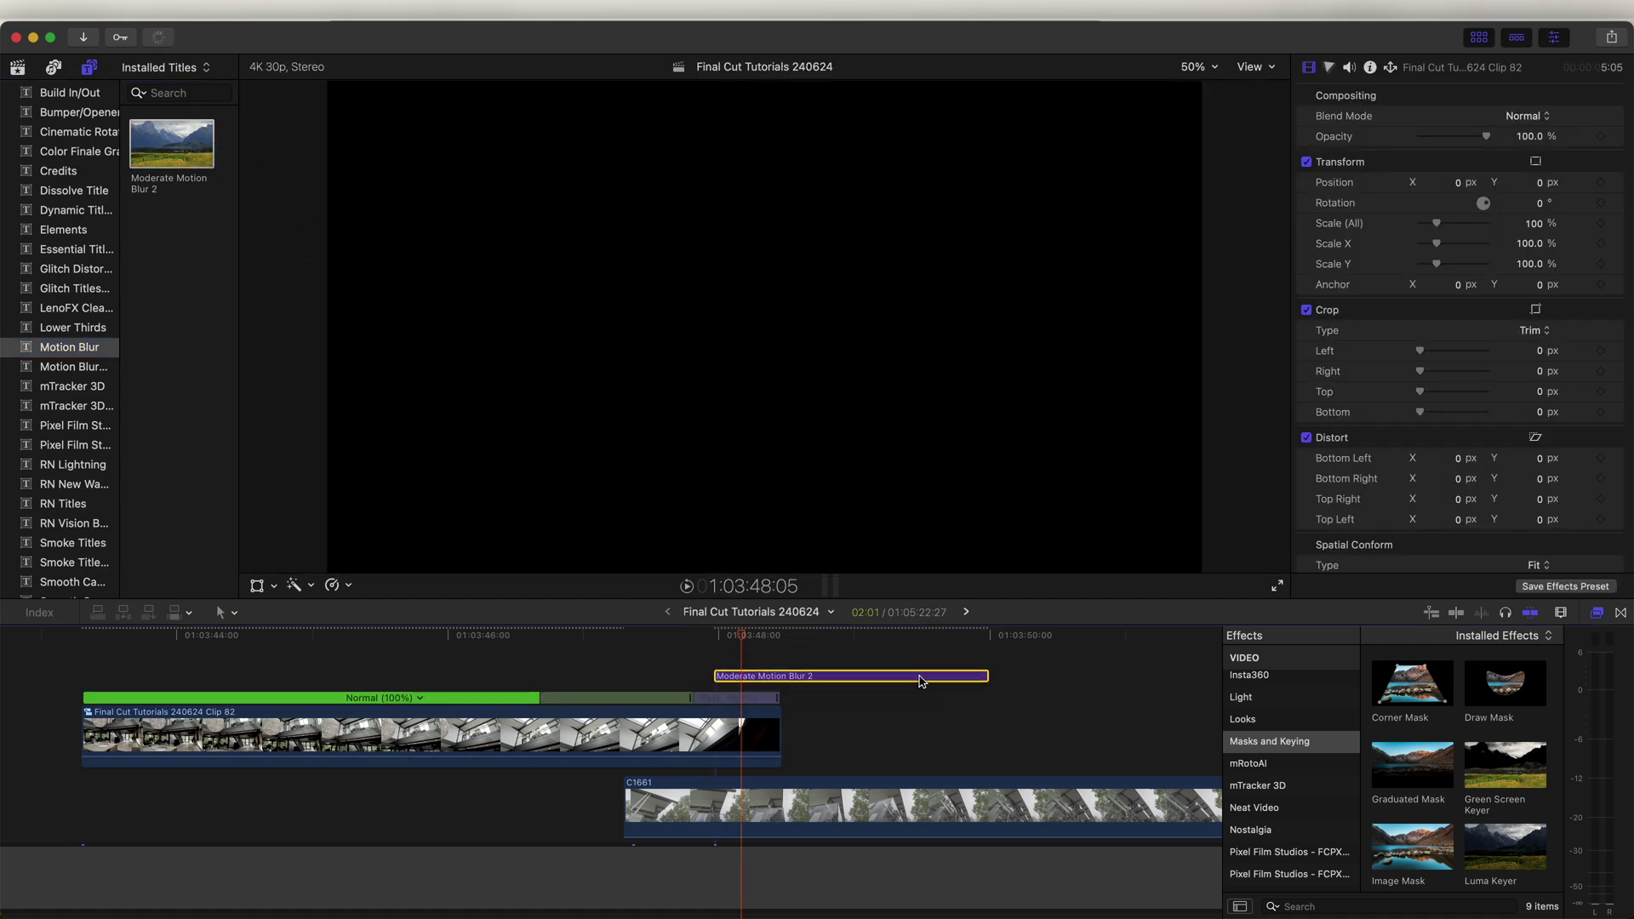
drag(994, 678, 610, 626)
key(space)
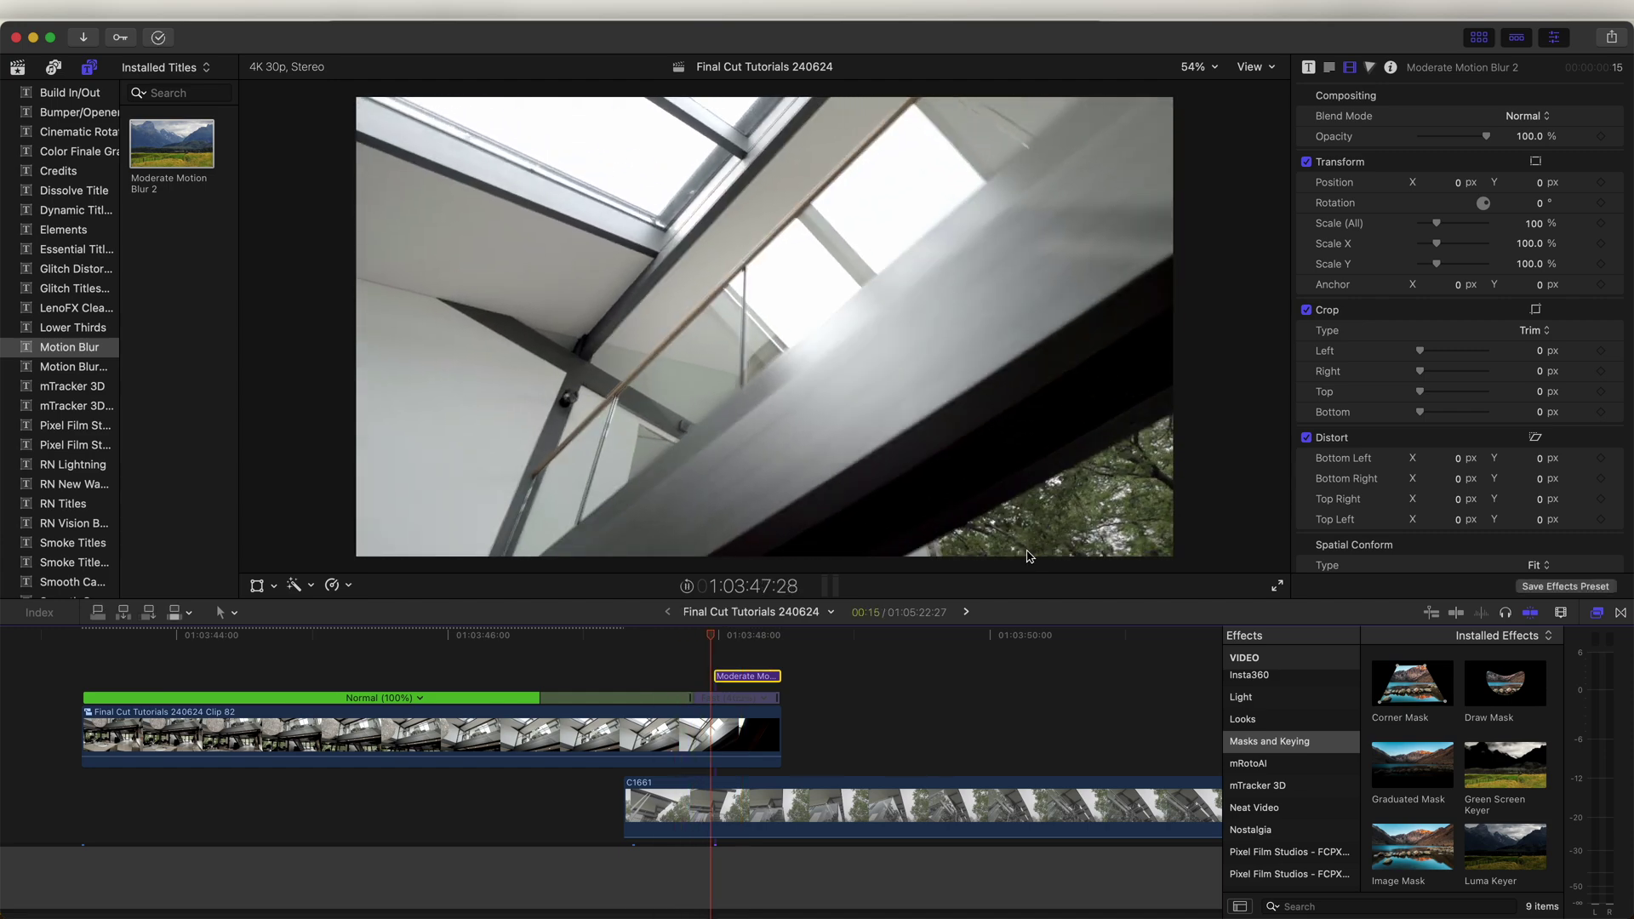